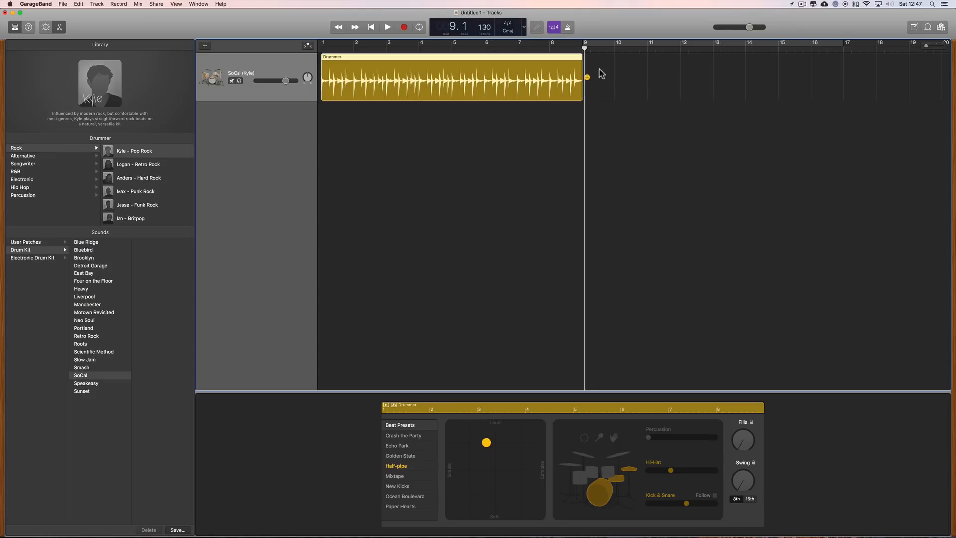
# - Play the start of the Drummer region from bar 1 and stop the playback
pyautogui.click(458, 66)
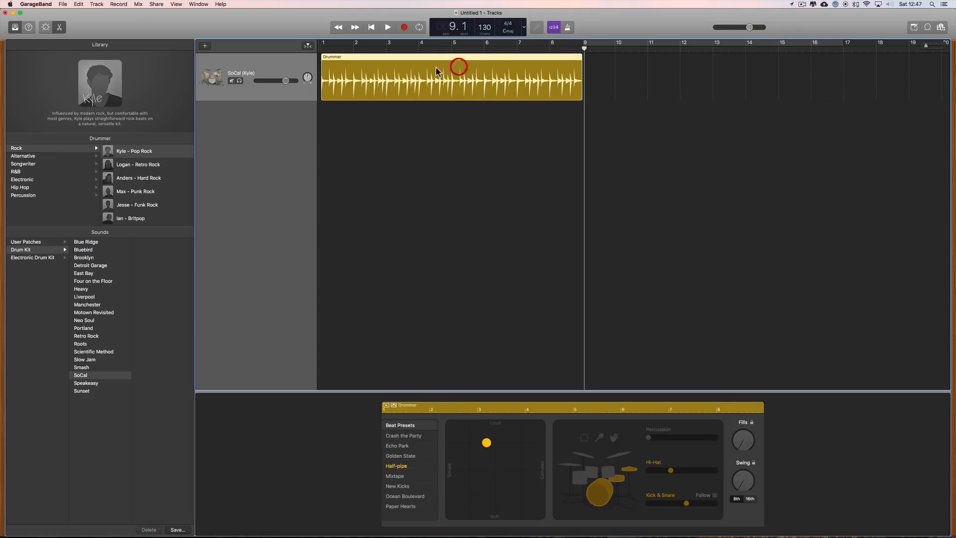
pyautogui.click(325, 50)
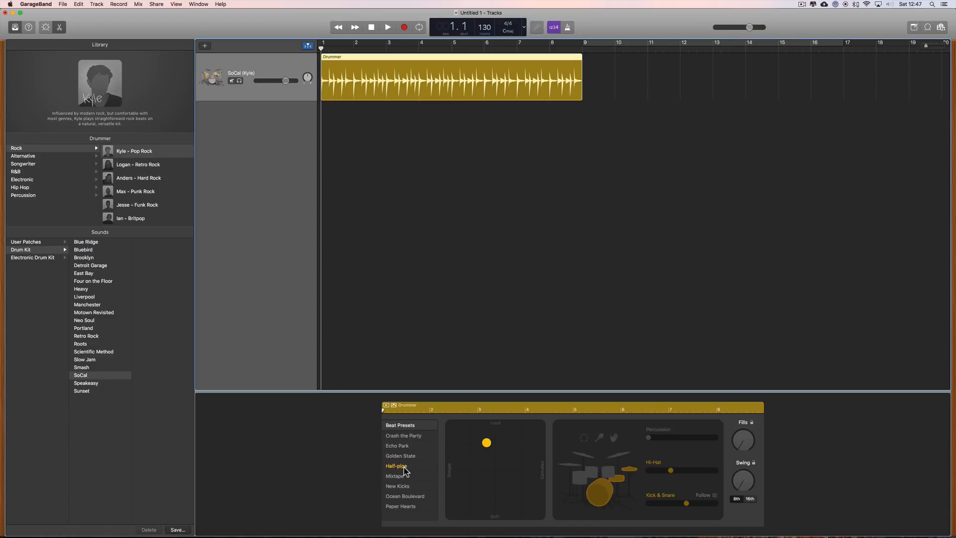
pyautogui.press('space')
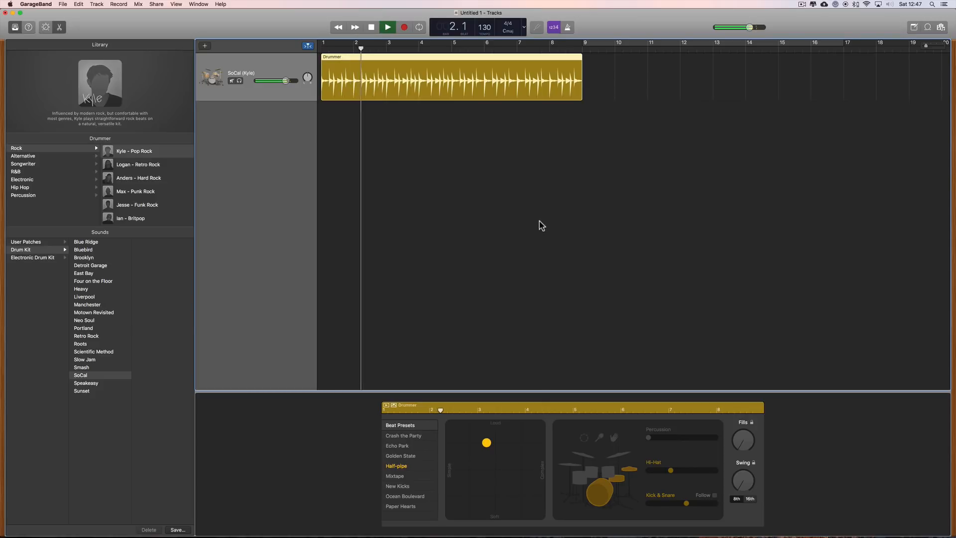
pyautogui.press('space')
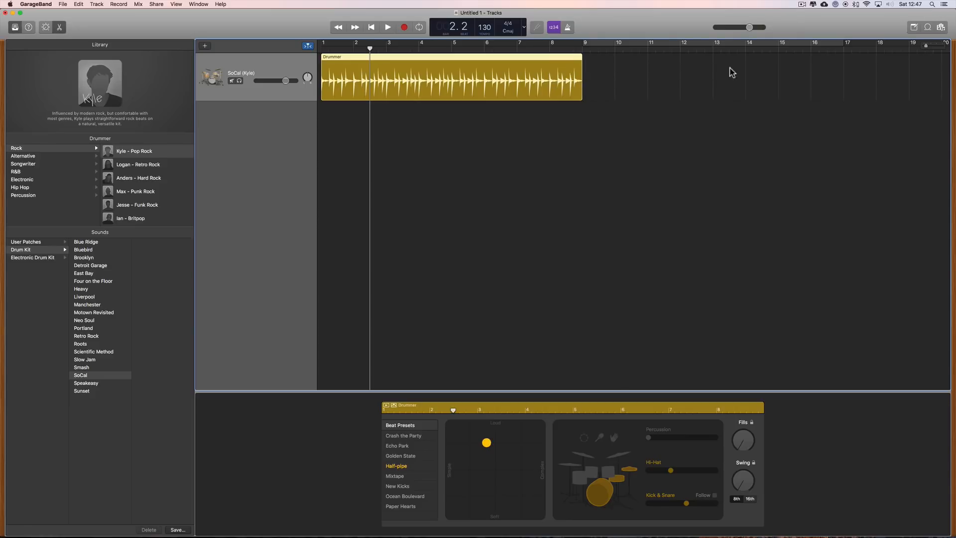
# - Place the playhead at the start of bar 8 and select the Drummer region
pyautogui.click(548, 48)
pyautogui.click(549, 48)
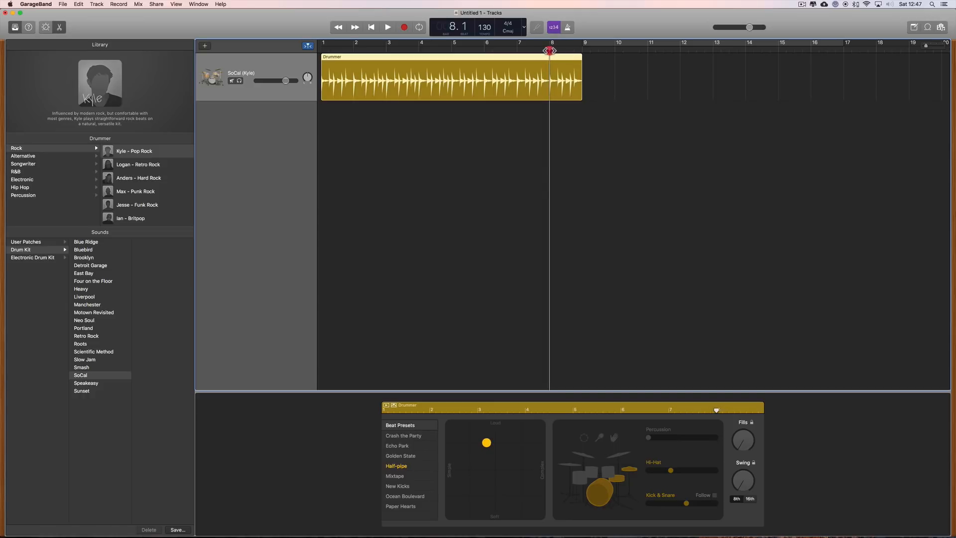
pyautogui.click(550, 69)
pyautogui.click(528, 69)
# - Try raising the Fills amount for the whole Drummer region and turn it back down to zero
pyautogui.click(744, 438)
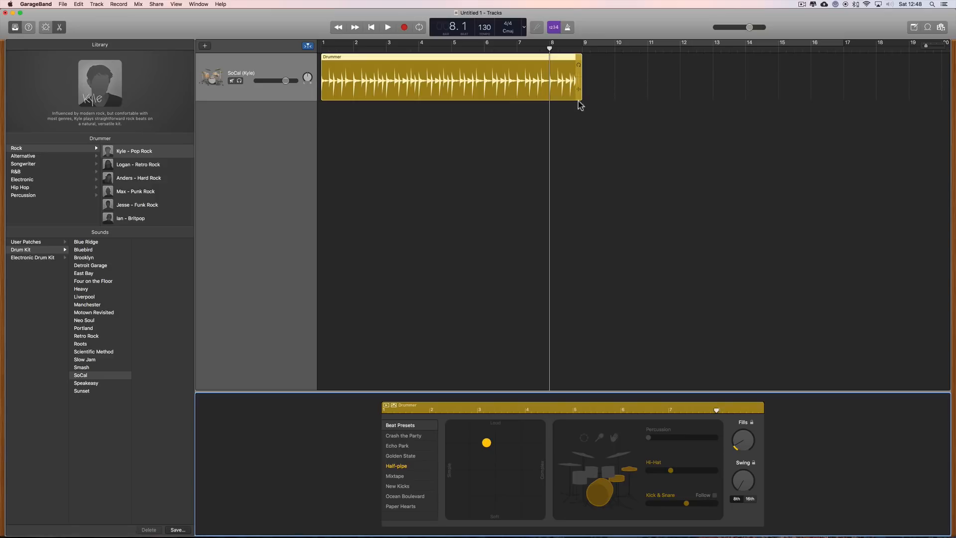
pyautogui.click(746, 445)
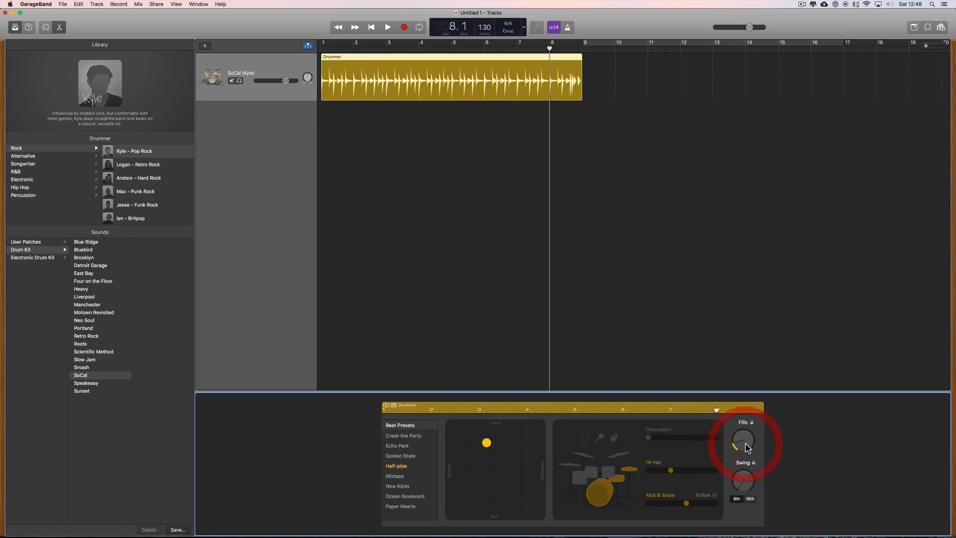
pyautogui.moveTo(746, 444); pyautogui.dragTo(744, 435)
pyautogui.moveTo(745, 440); pyautogui.dragTo(743, 439)
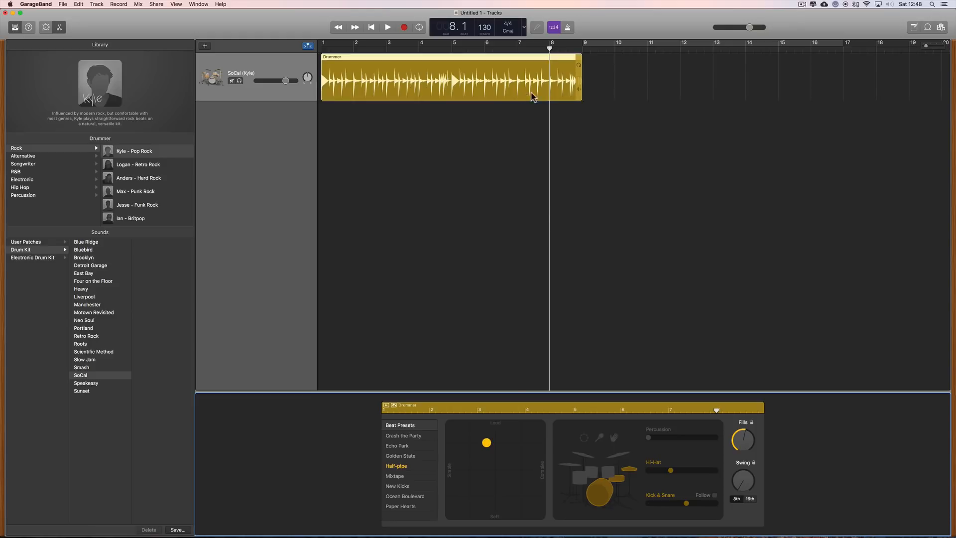
pyautogui.moveTo(747, 445); pyautogui.dragTo(762, 491)
# - Split the Drummer region at the playhead on bar 8
pyautogui.click(562, 81)
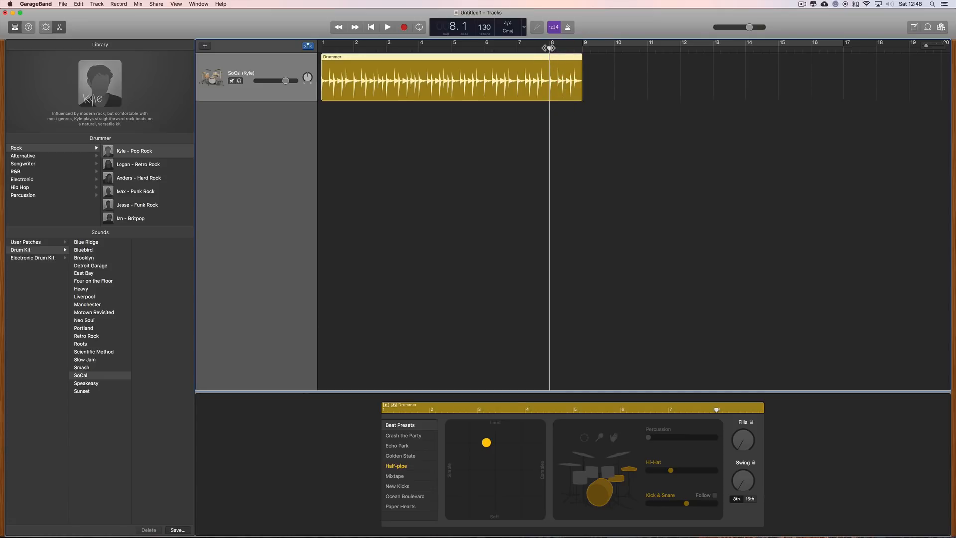
pyautogui.moveTo(548, 48); pyautogui.dragTo(549, 48)
pyautogui.click(83, 4)
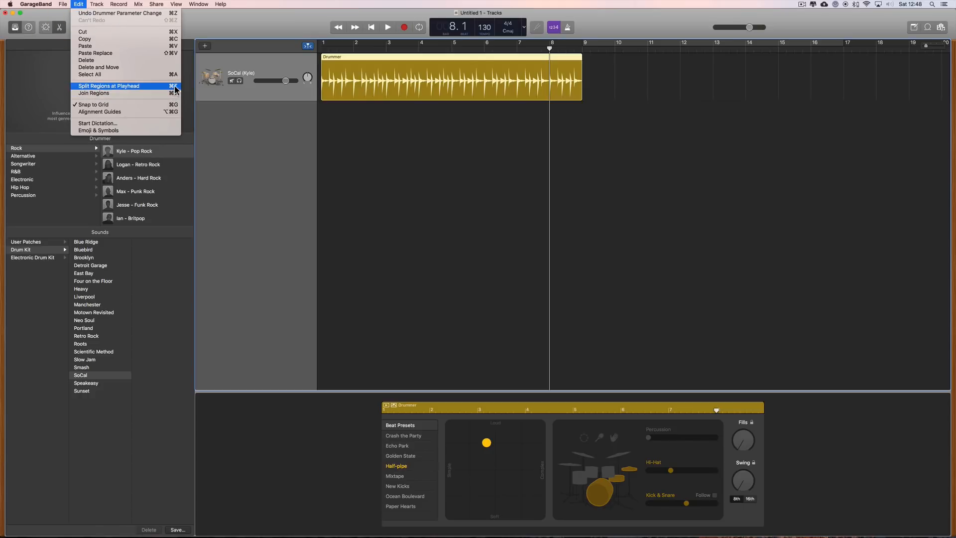
pyautogui.click(609, 25)
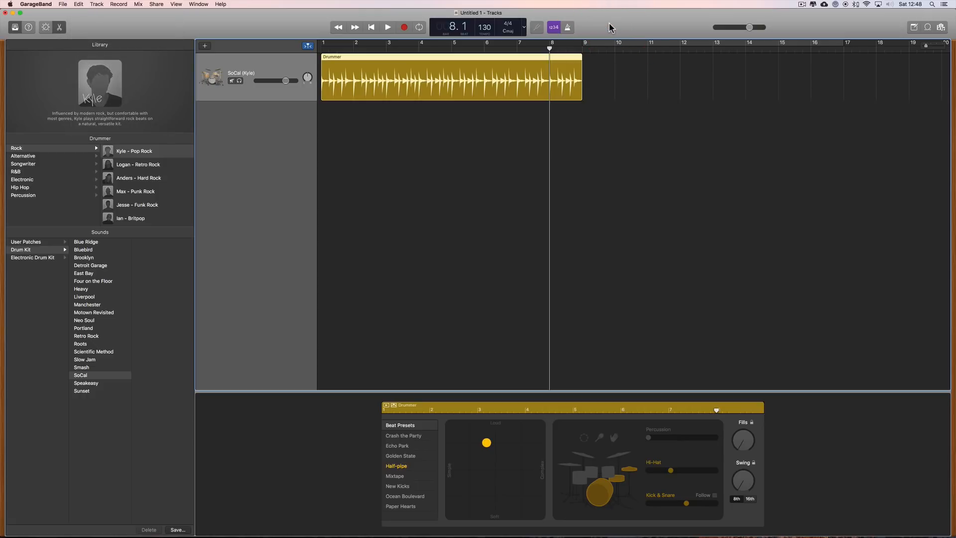
pyautogui.press('super+t')
# - Raise the Fills amount of only the one-bar Drummer region at bar 8 to about three quarters or more
pyautogui.click(564, 77)
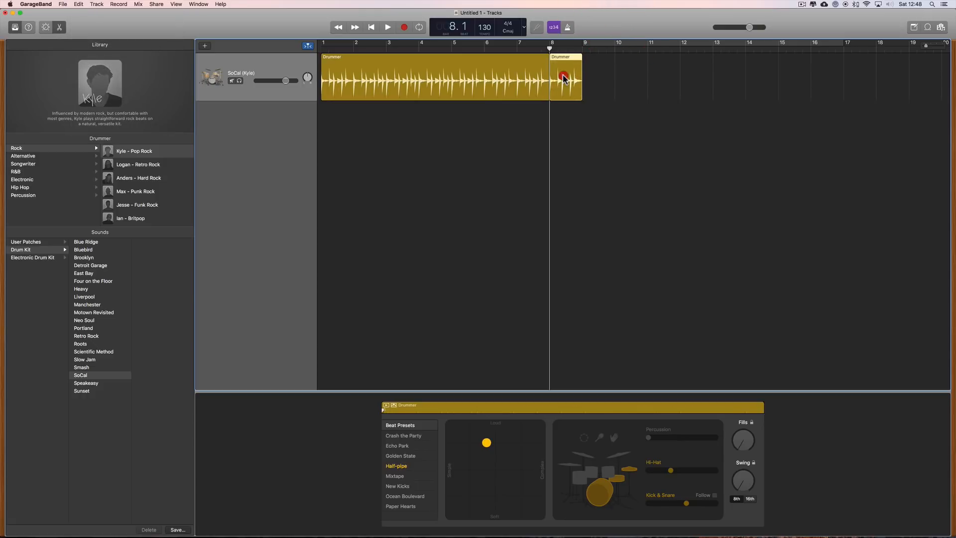
pyautogui.moveTo(743, 439); pyautogui.dragTo(732, 367)
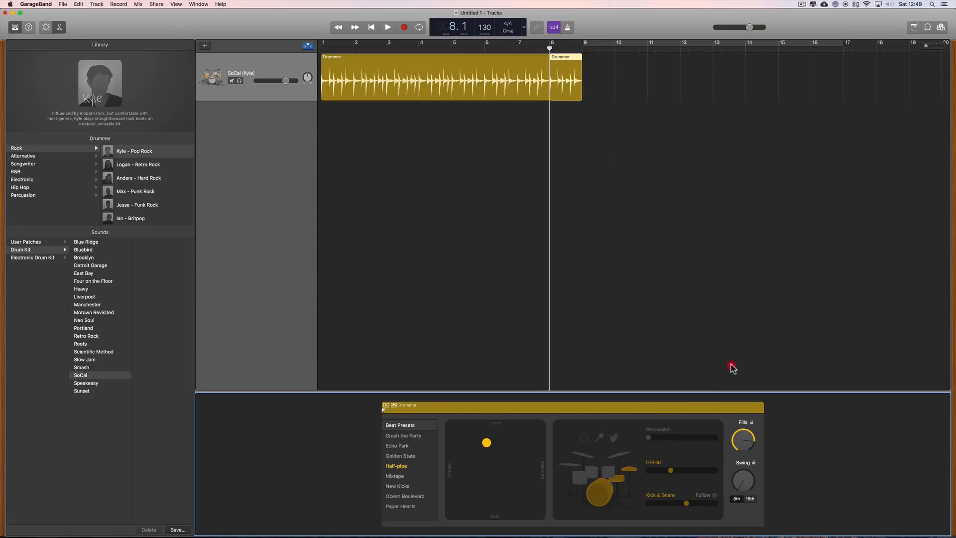
pyautogui.click(463, 81)
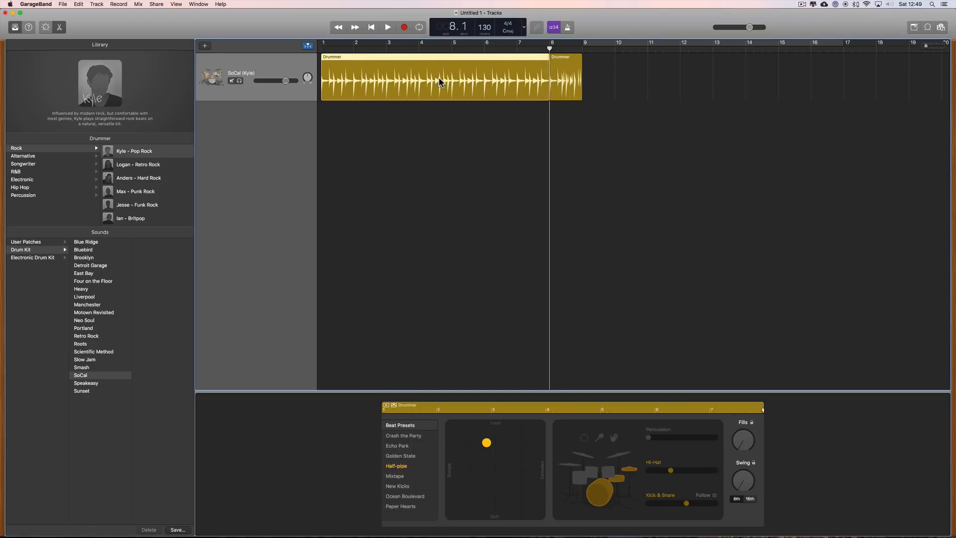
pyautogui.click(572, 69)
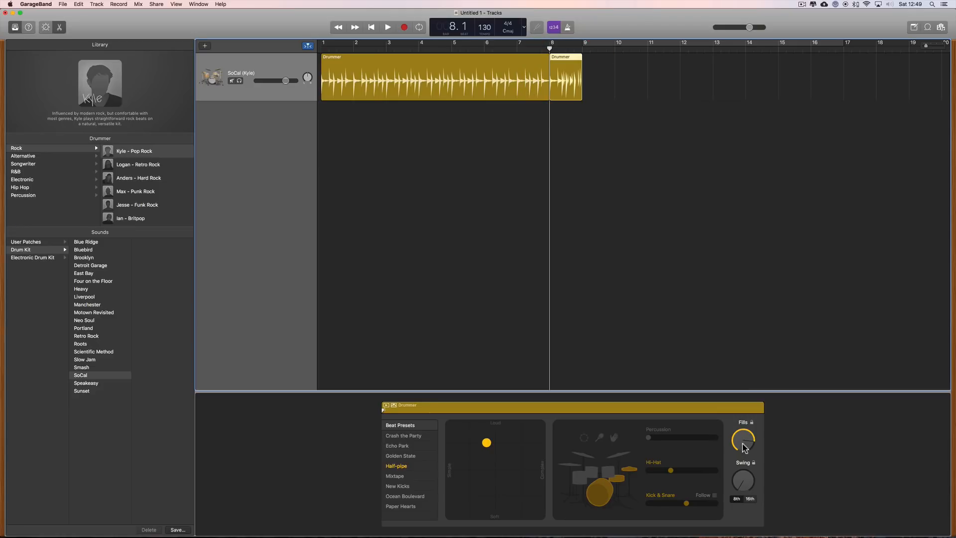
pyautogui.moveTo(743, 443); pyautogui.dragTo(742, 441)
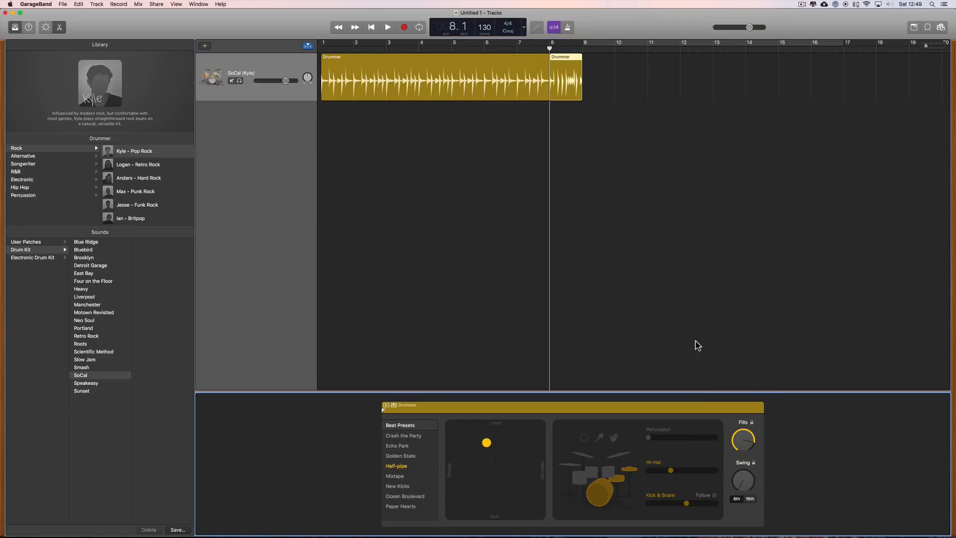
# - Loop playback over bar 8 and lower the Fills amount slightly in small changes to audition different fills
pyautogui.moveTo(550, 46); pyautogui.dragTo(582, 46)
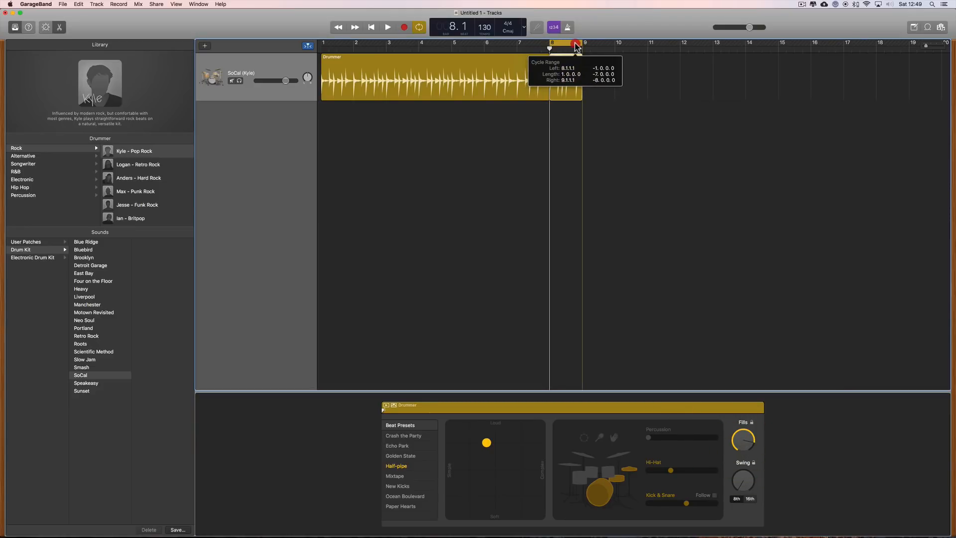
pyautogui.press('space')
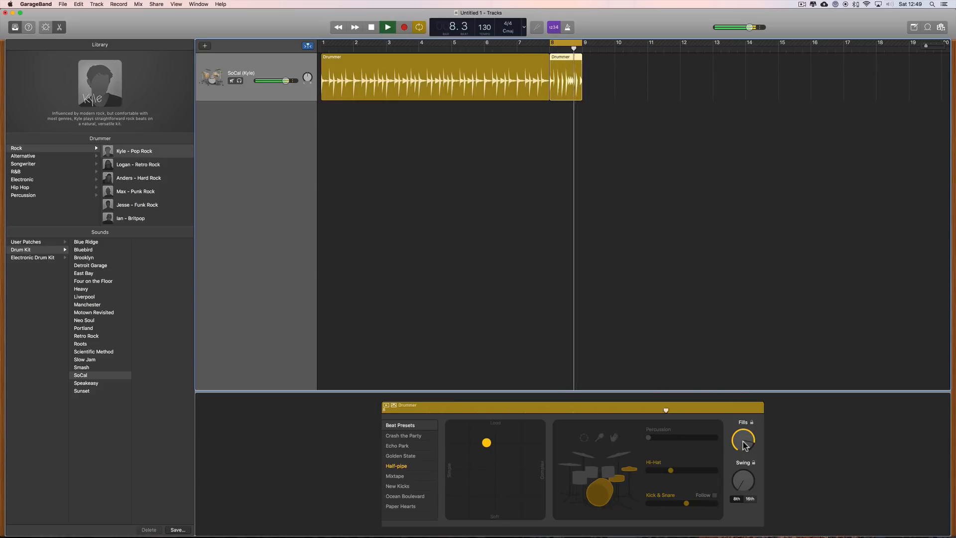
pyautogui.moveTo(745, 445); pyautogui.dragTo(744, 448)
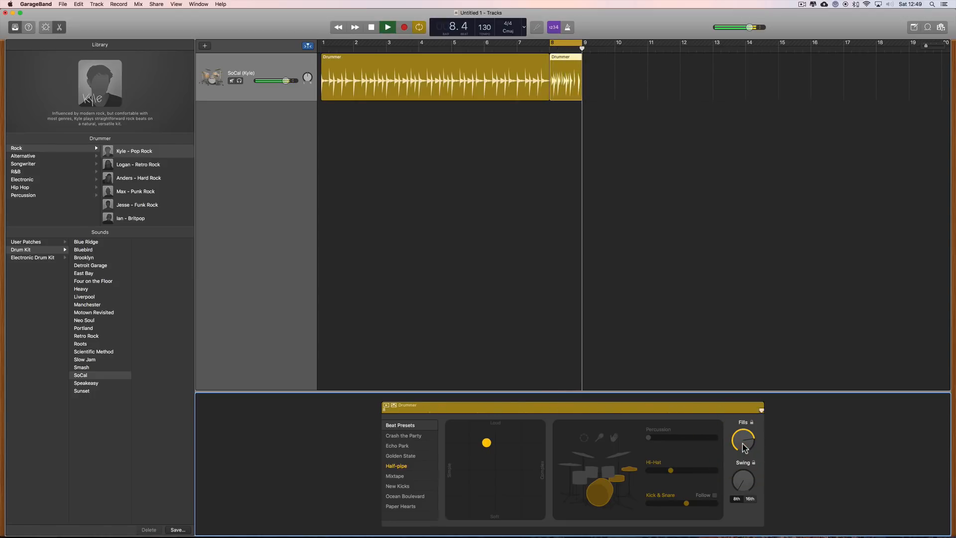
pyautogui.click(743, 446)
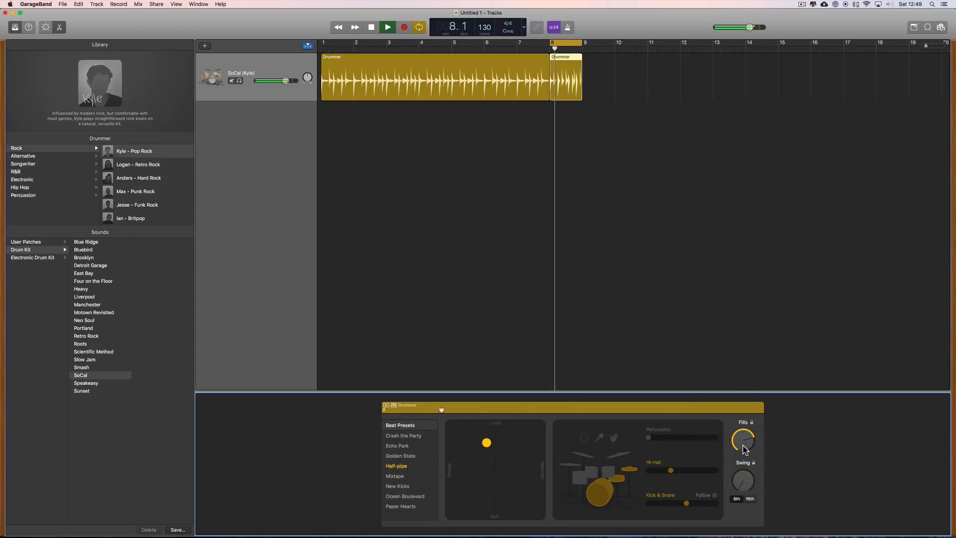
pyautogui.click(743, 446)
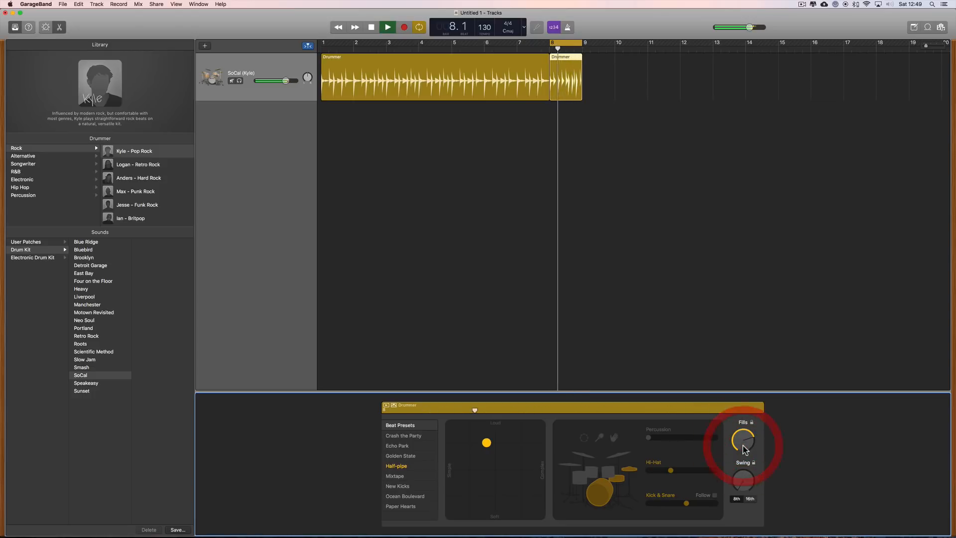
pyautogui.click(744, 446)
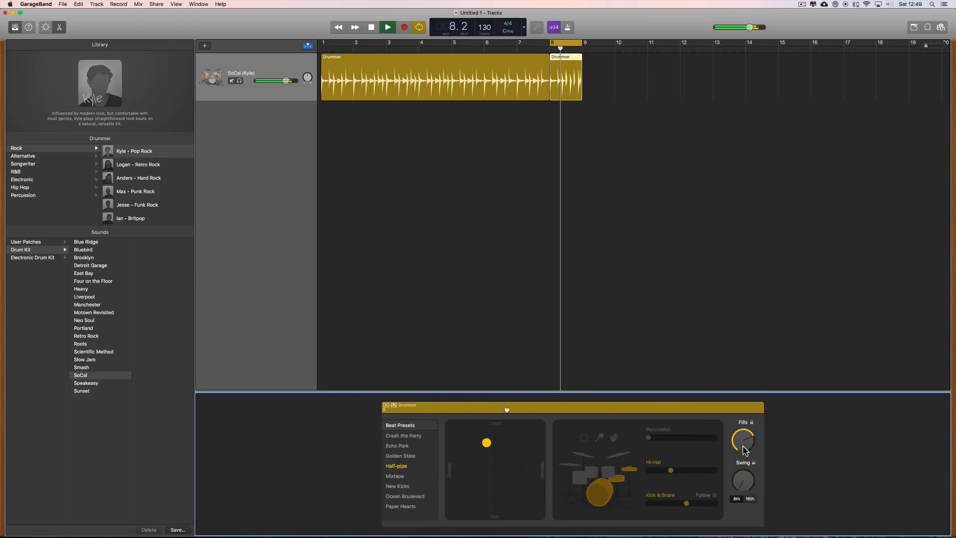
pyautogui.click(743, 447)
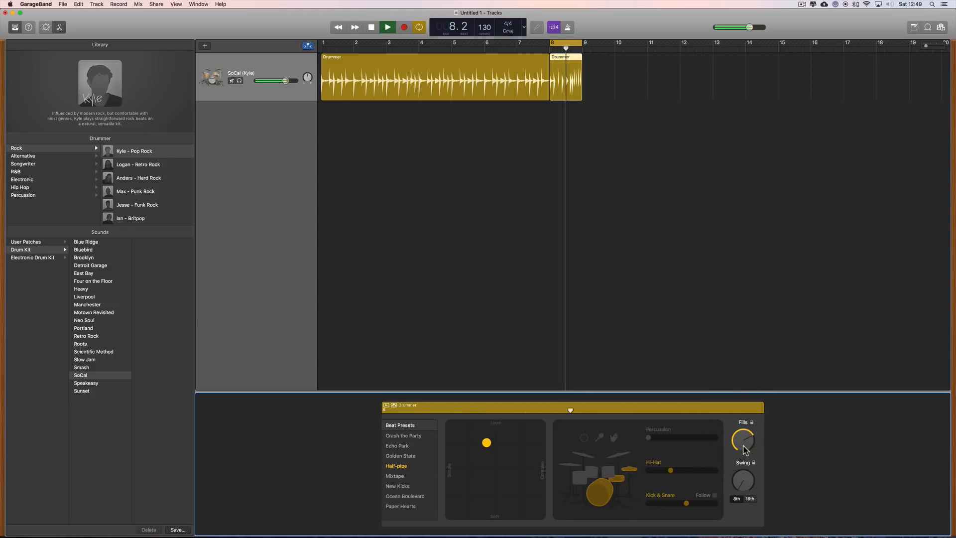
pyautogui.press('space')
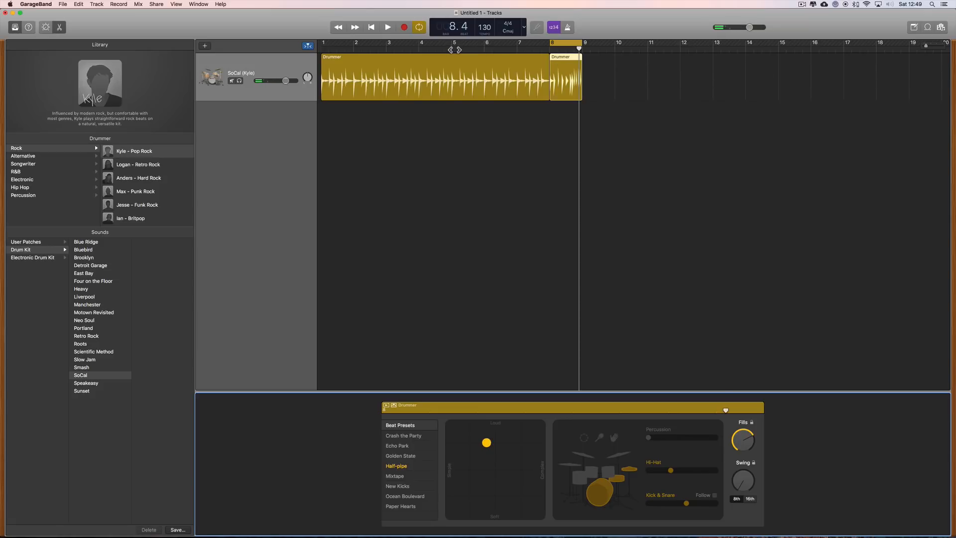
# - Play the track from bar 5 through the end of the bar 8 fill with cycling turned off
pyautogui.click(454, 50)
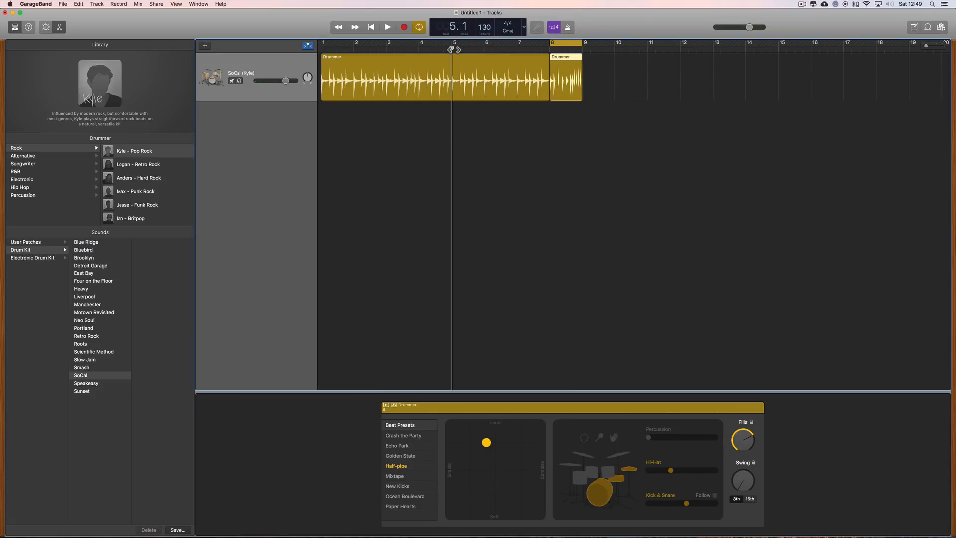
pyautogui.doubleClick(454, 49)
pyautogui.click(566, 43)
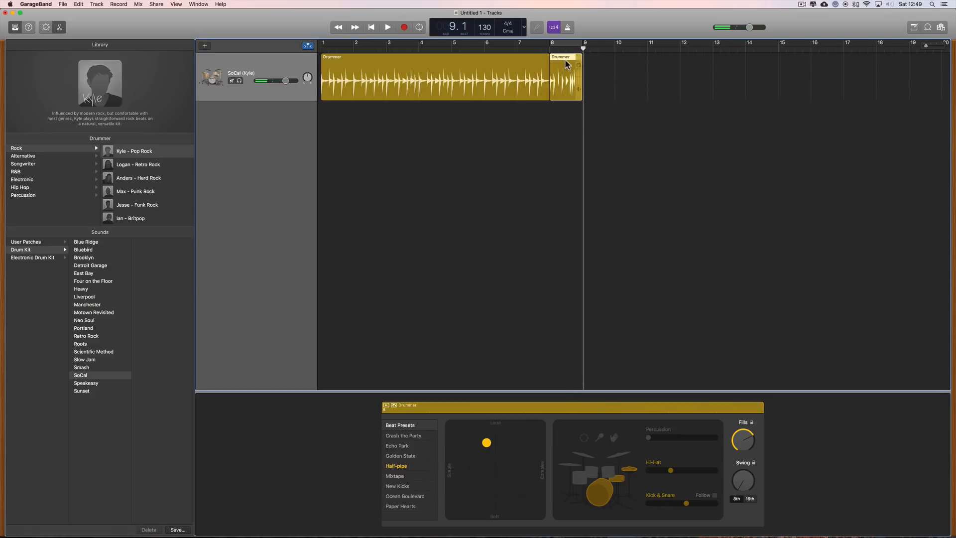
# - Copy the one-bar fill region from bar 8 to bar 9 and slightly change the copy's Fills amount
pyautogui.moveTo(560, 57); pyautogui.dragTo(597, 62)
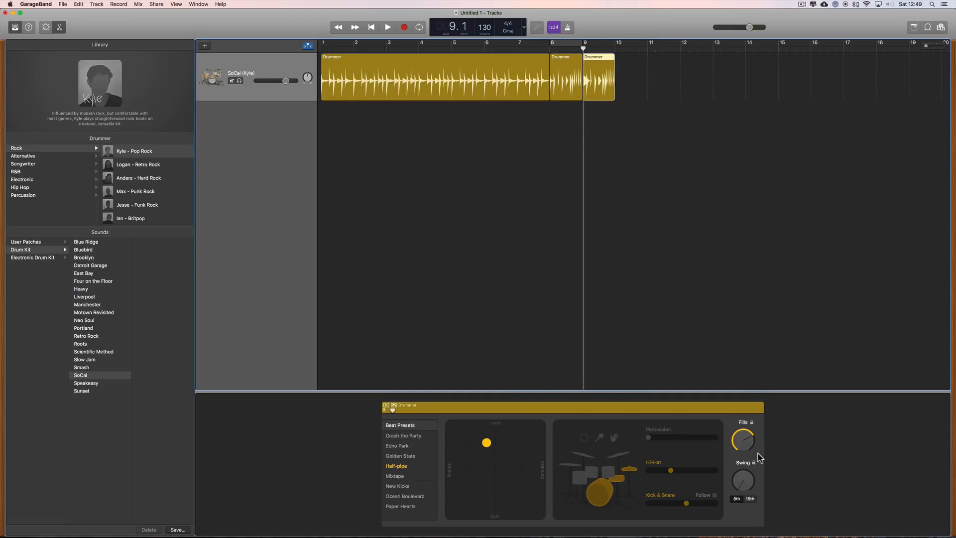
pyautogui.moveTo(741, 442); pyautogui.dragTo(741, 440)
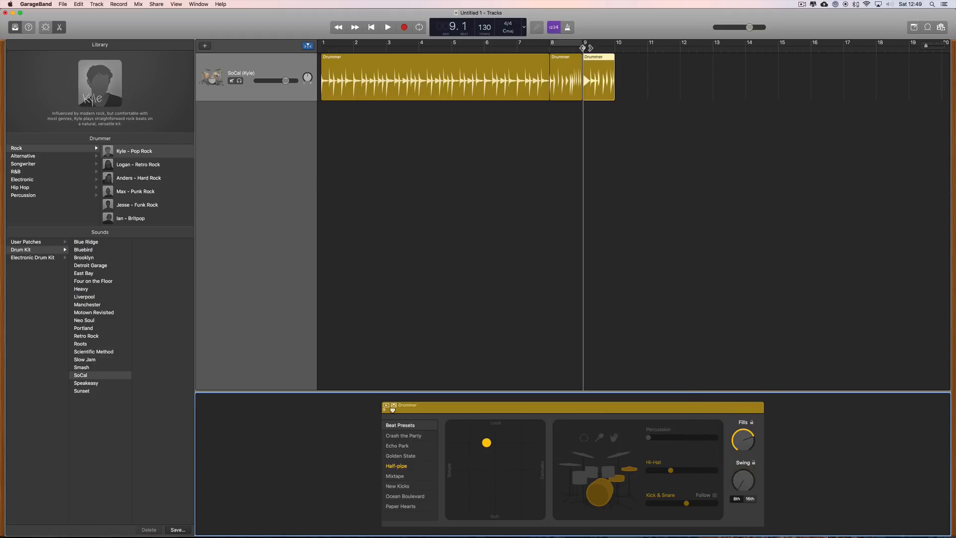
# - Set the cycle range from bar 9 to bar 17 and audition different fills in the bar 9 region by slightly changing its Fills amount
pyautogui.moveTo(584, 46); pyautogui.dragTo(844, 79)
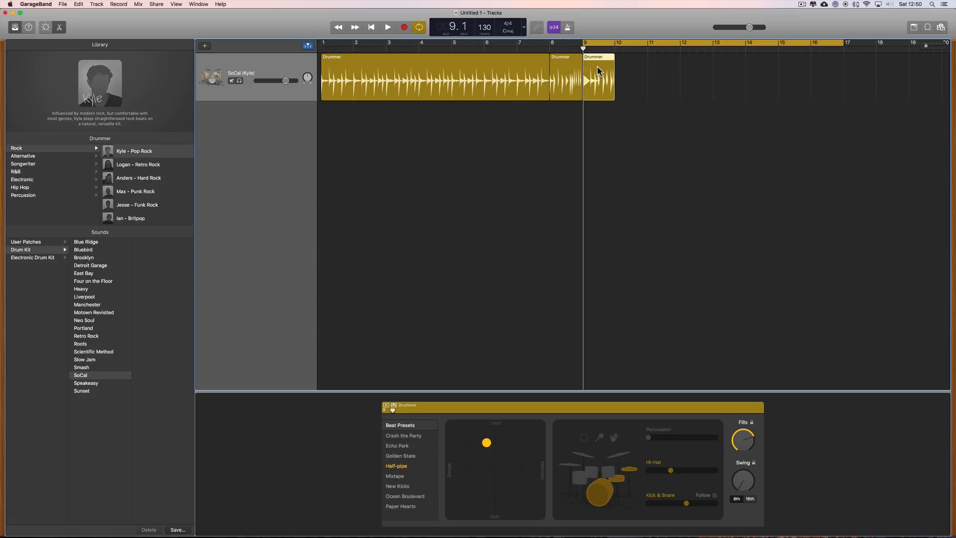
pyautogui.click(747, 448)
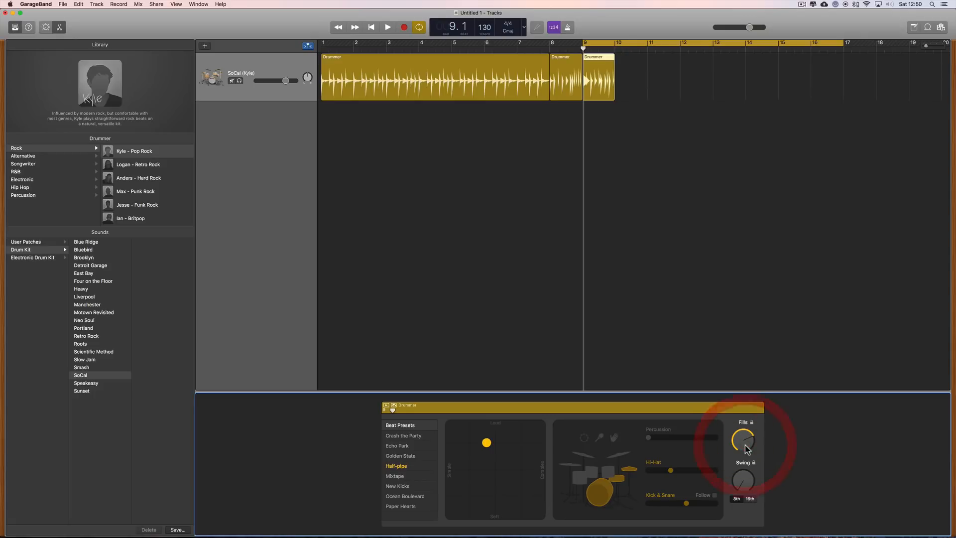
pyautogui.press('space')
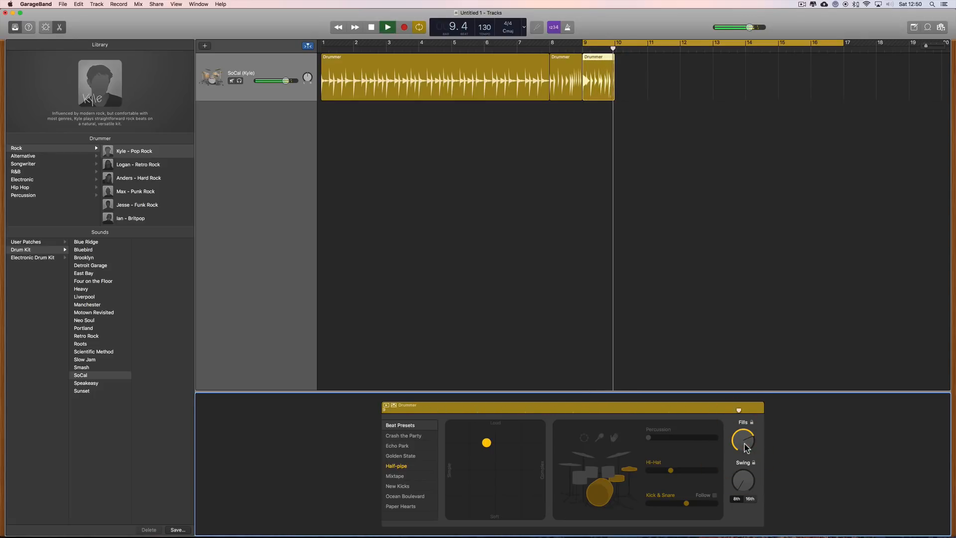
pyautogui.press('space')
pyautogui.click(747, 447)
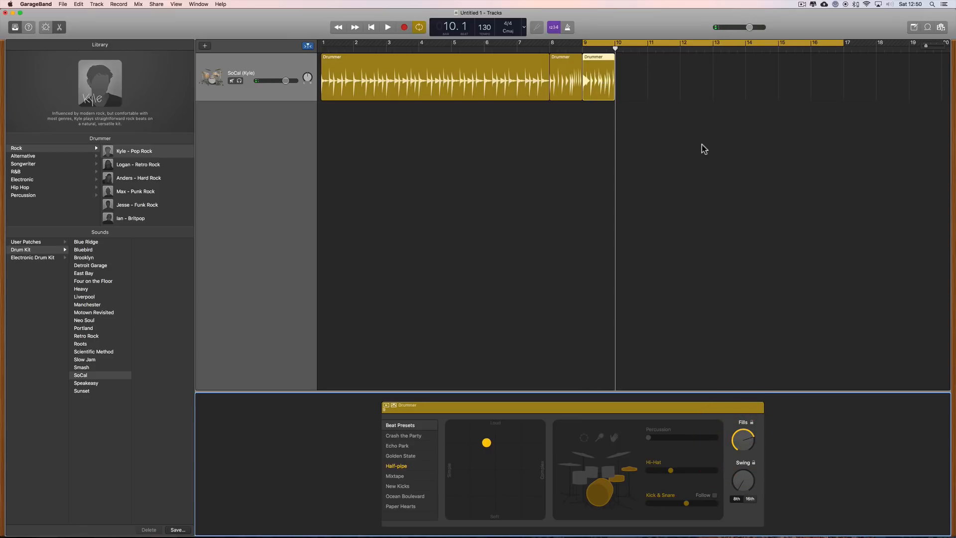
pyautogui.press('space')
pyautogui.click(742, 439)
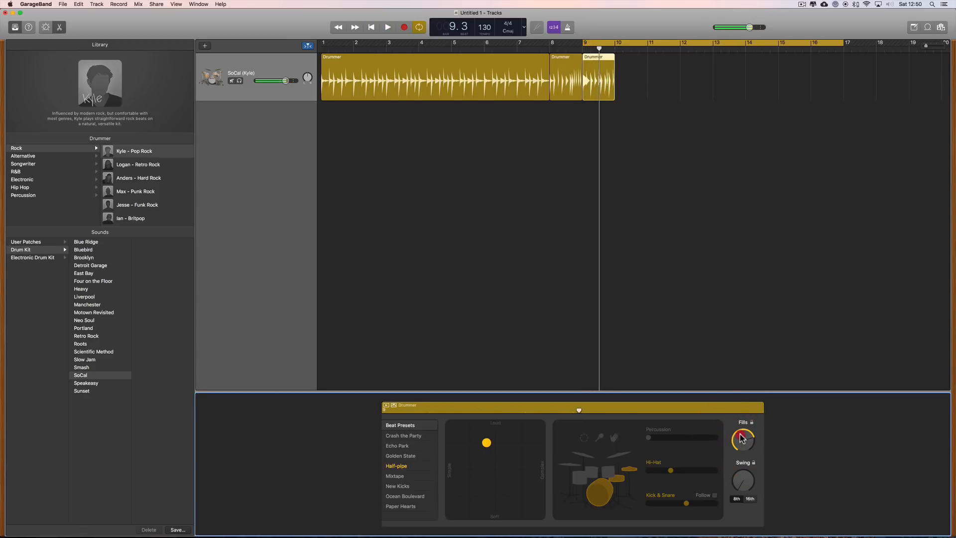
pyautogui.click(742, 439)
pyautogui.press('space')
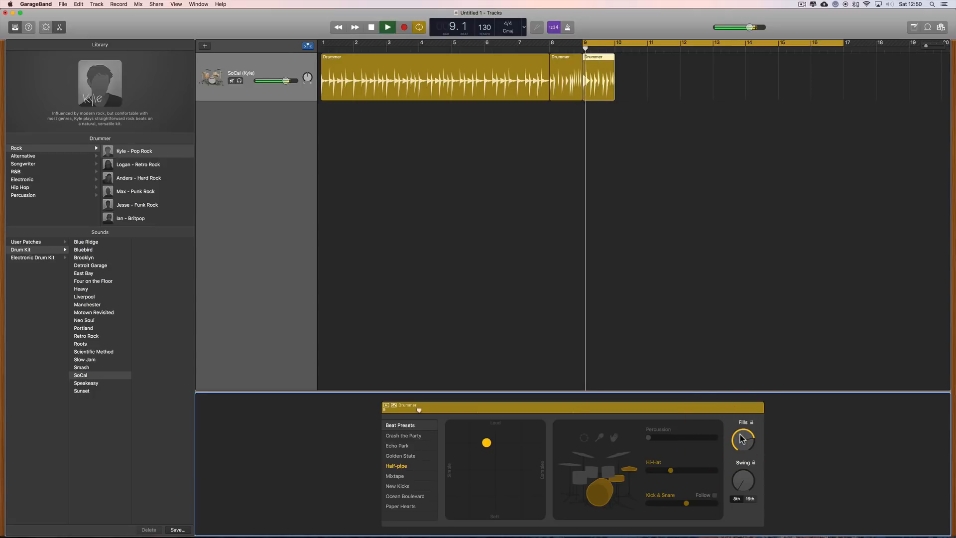
pyautogui.press('space')
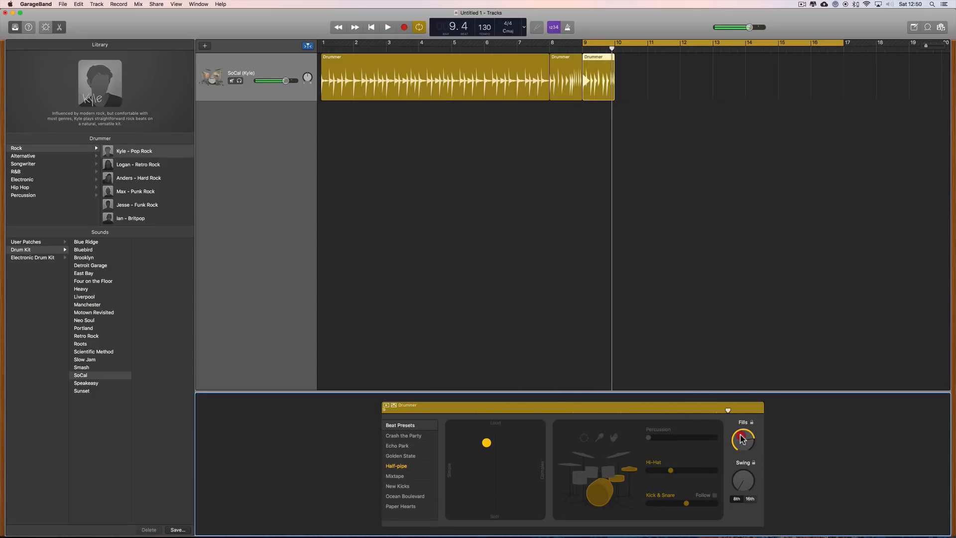
# - Slightly change the Fills amount of the bar 9 region and play it to audition the fill
pyautogui.click(742, 438)
pyautogui.press('space')
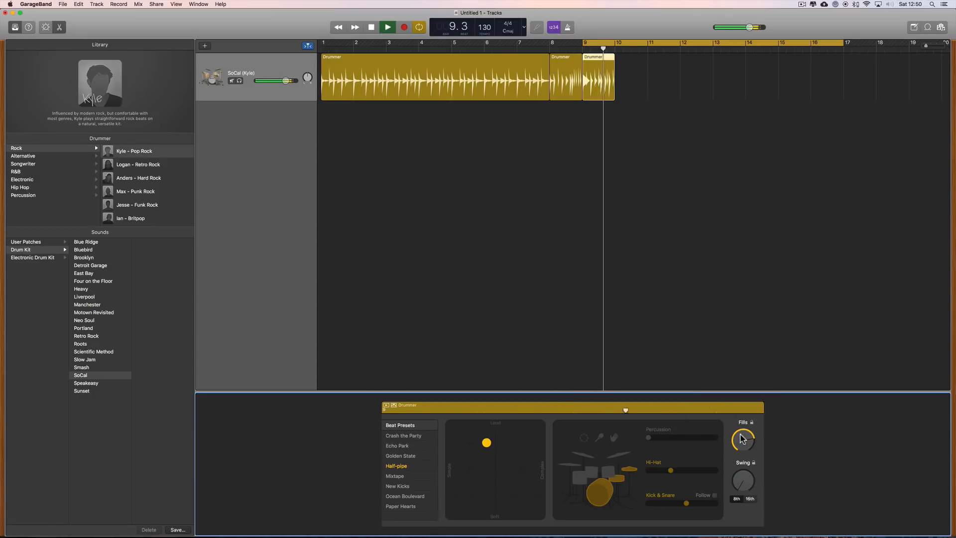
pyautogui.press('space')
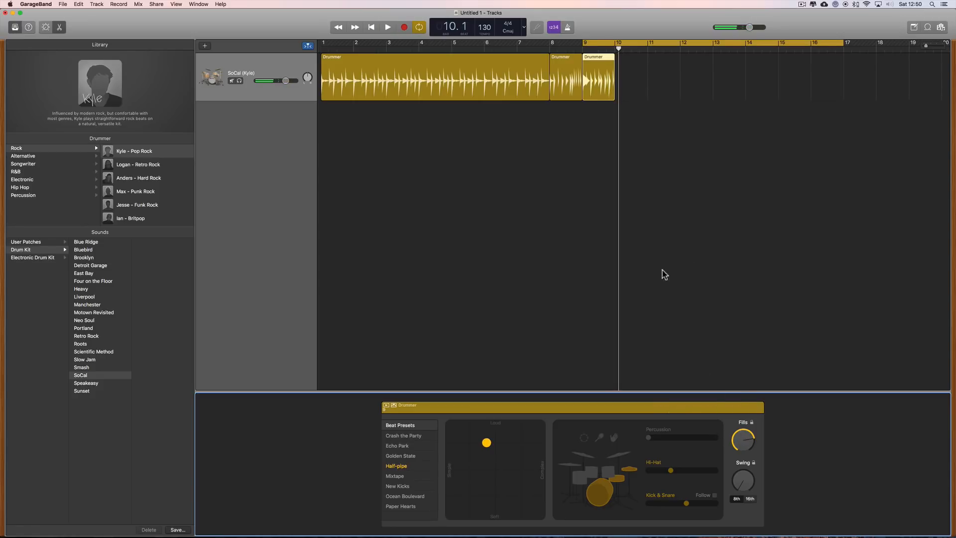
# - Copy the bar 9 fill region to bar 10, slightly change the copy's Fills amount and play it
pyautogui.moveTo(595, 59); pyautogui.dragTo(630, 59)
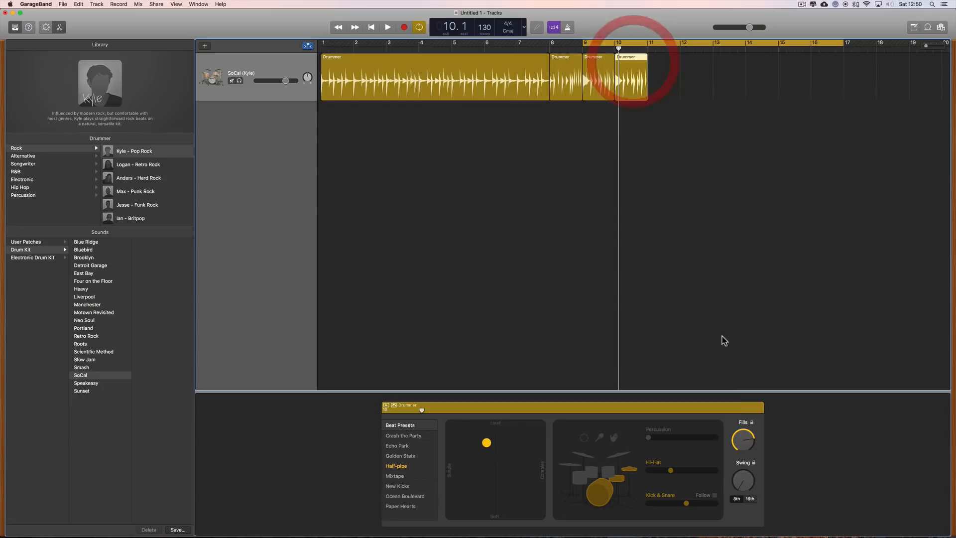
pyautogui.click(739, 438)
pyautogui.press('space')
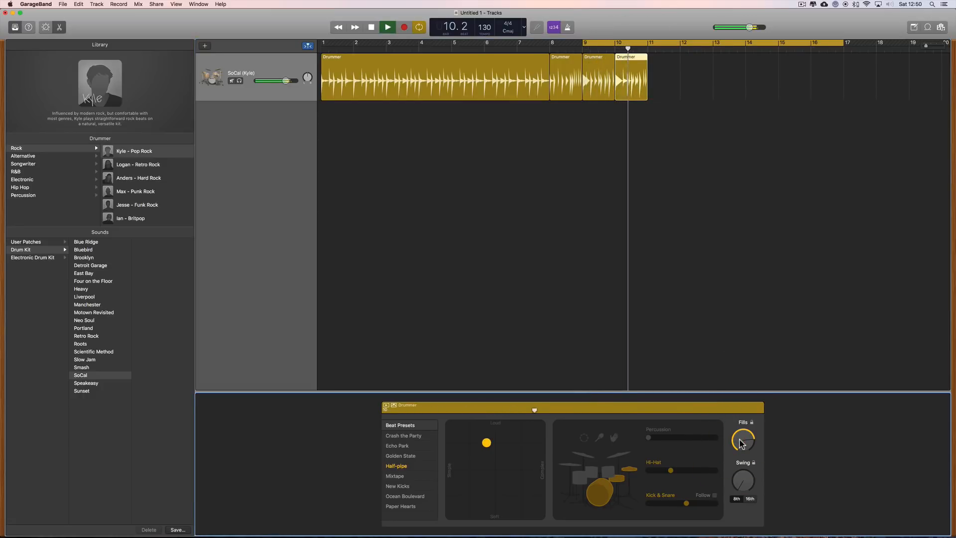
pyautogui.moveTo(740, 439); pyautogui.dragTo(740, 438)
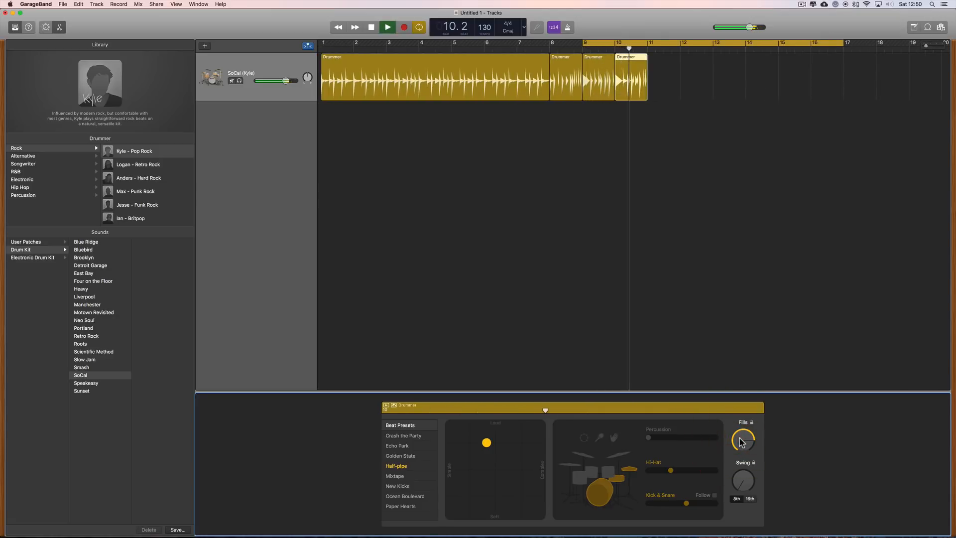
pyautogui.press('space')
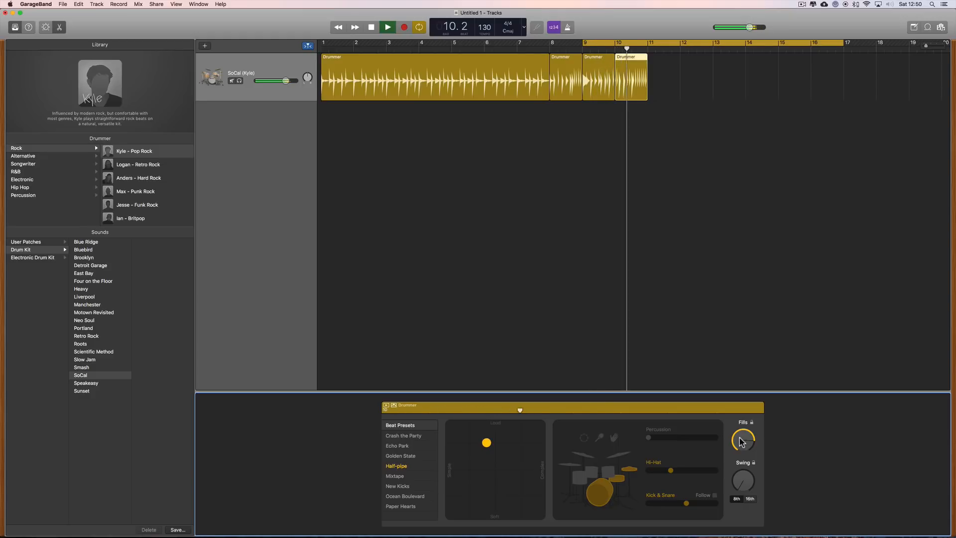
# - Reselect the bar 9 region, slightly adjust its Fills amount and play through the bar 9 and bar 10 fills
pyautogui.hscroll(1, 646, 234)
pyautogui.click(593, 80)
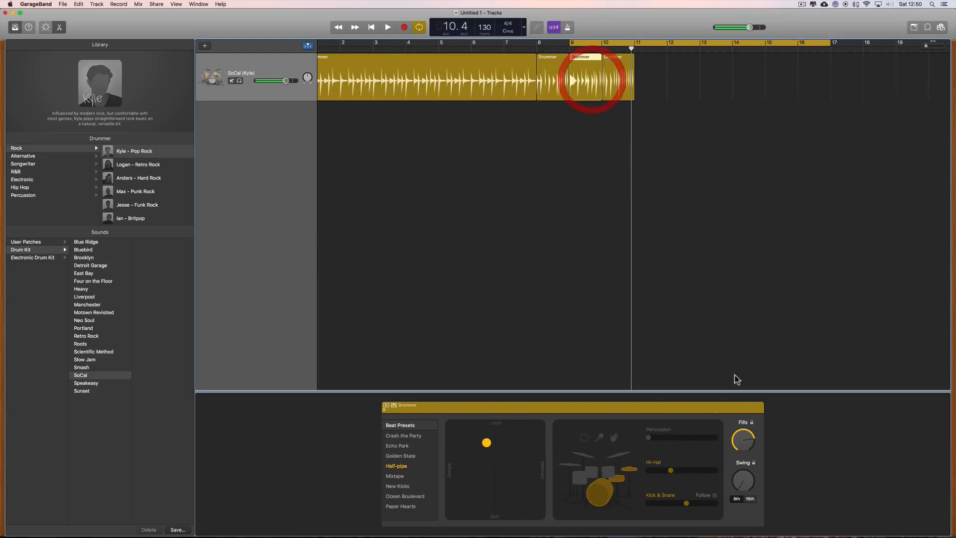
pyautogui.click(749, 448)
pyautogui.press('space')
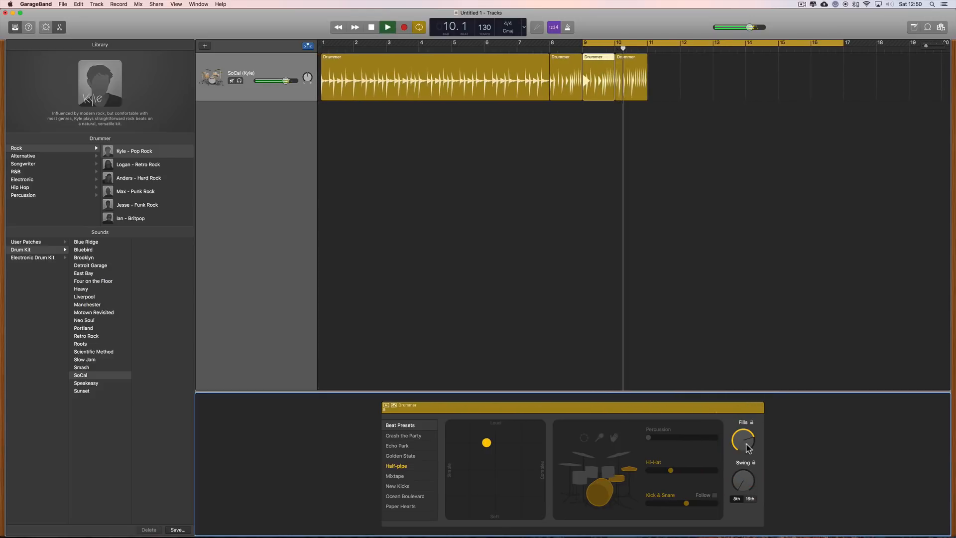
pyautogui.press('space')
pyautogui.moveTo(745, 444); pyautogui.dragTo(745, 443)
pyautogui.press('space')
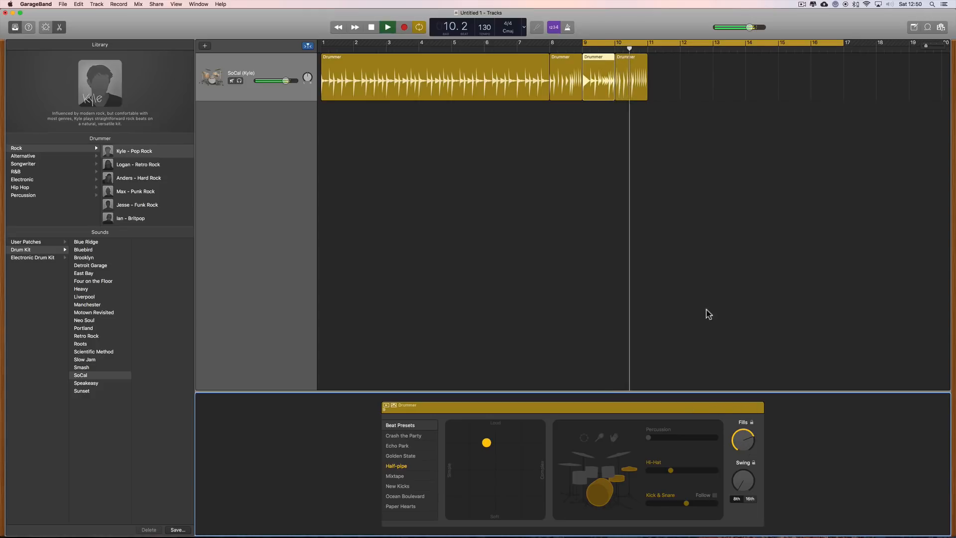
pyautogui.press('space')
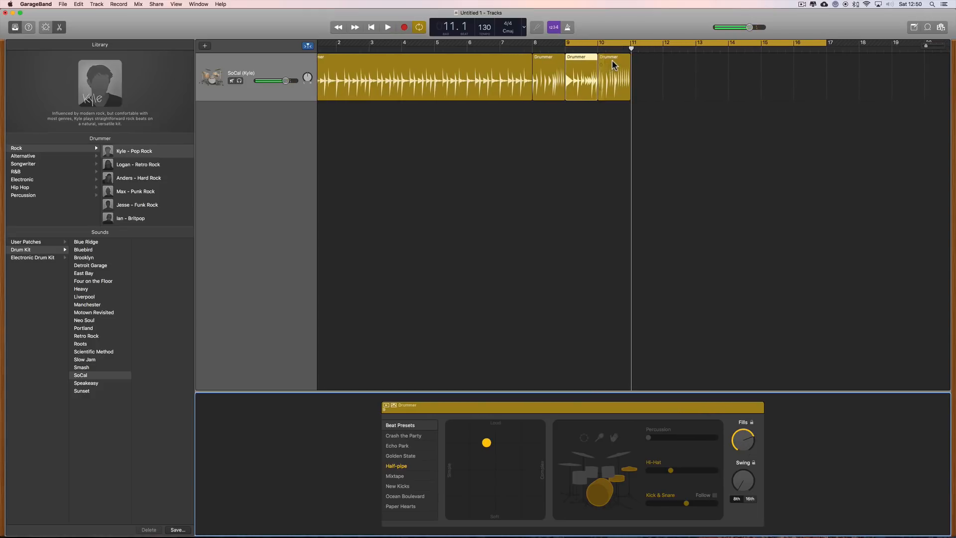
# - Copy the bar 10 fill region to bar 11 and audition the copy with a changed Fills amount
pyautogui.moveTo(614, 65); pyautogui.dragTo(653, 71)
pyautogui.click(744, 441)
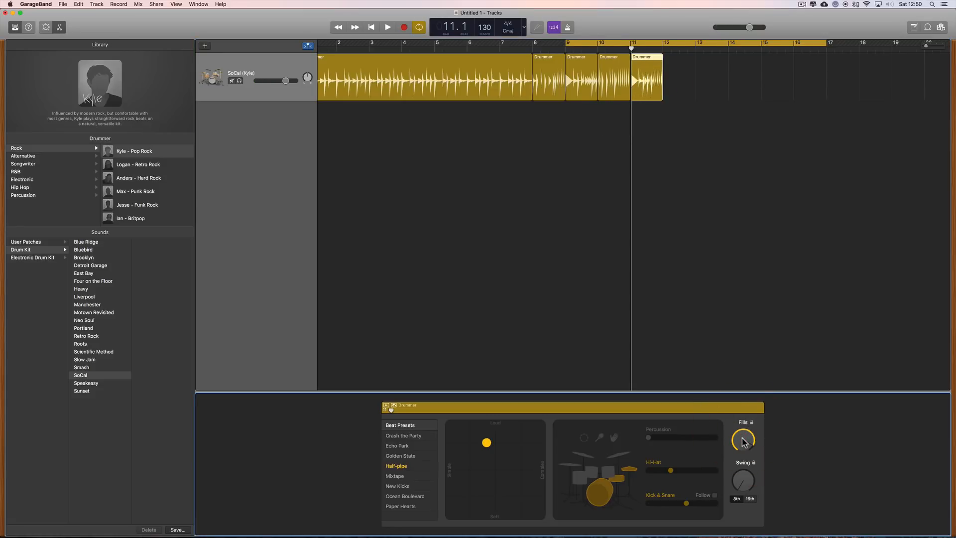
pyautogui.press('space')
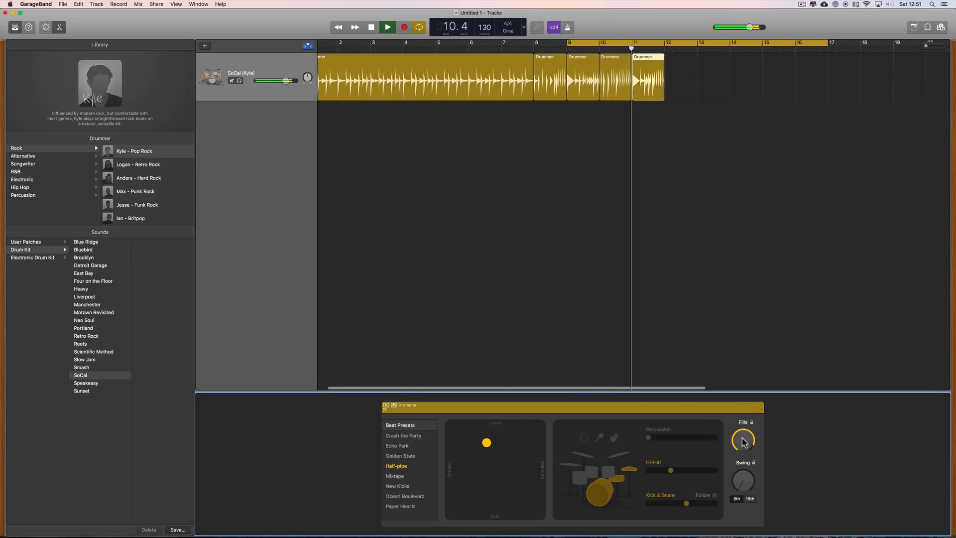
pyautogui.press('space')
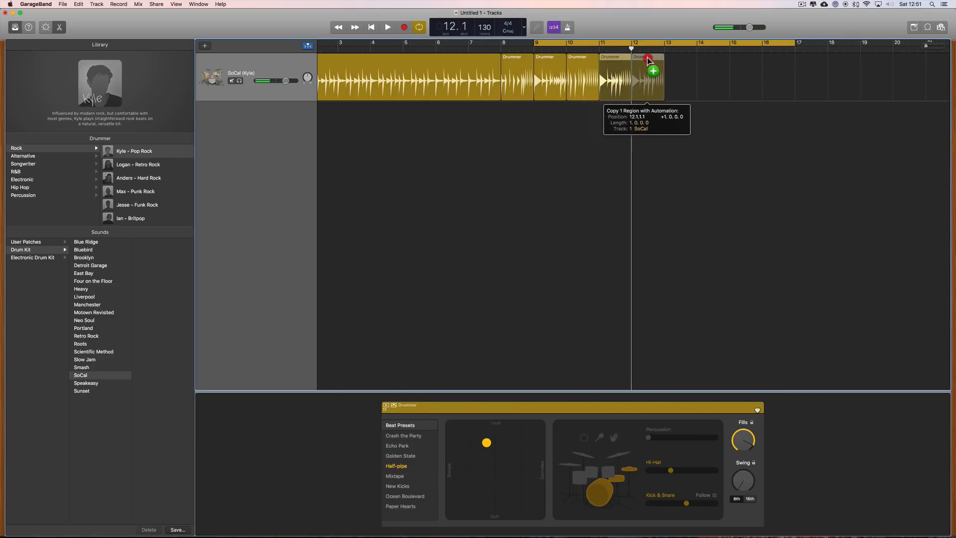
# - Copy the bar 11 fill region to bar 12, lower the copy's Fills amount to about half and play it
pyautogui.click(652, 65)
pyautogui.click(739, 441)
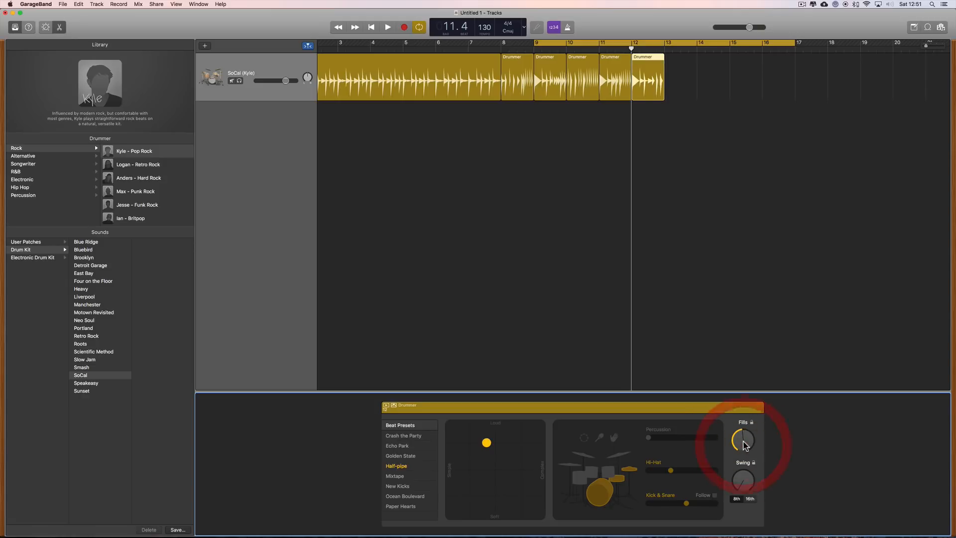
pyautogui.press('space')
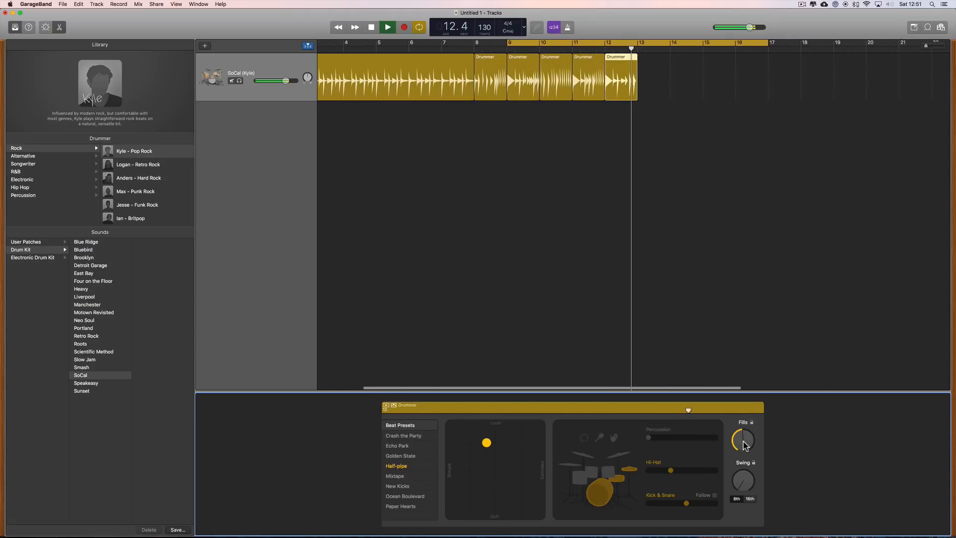
pyautogui.press('space')
# - Try lower and higher Fills amounts on the bar 12 region, replaying from about bar 12 to audition each fill
pyautogui.click(744, 442)
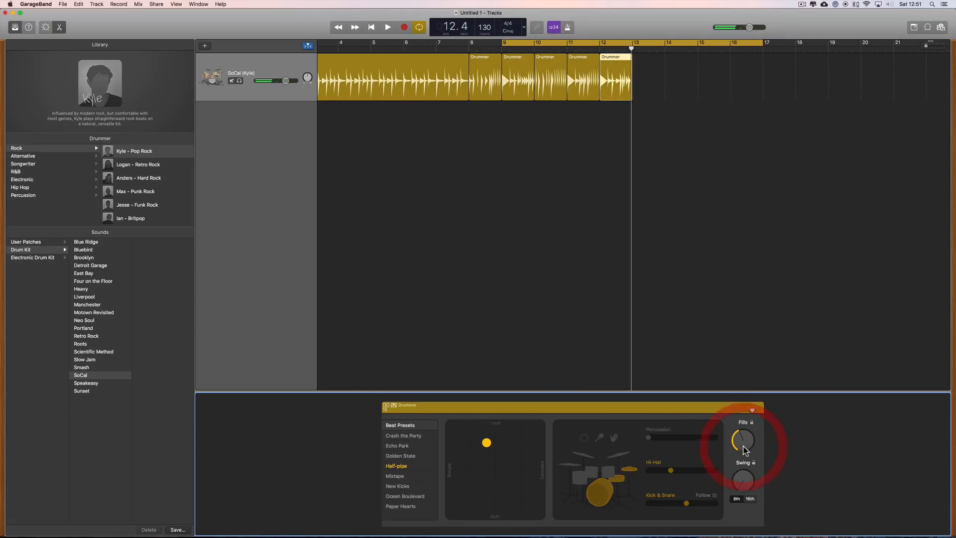
pyautogui.click(600, 50)
pyautogui.press('space')
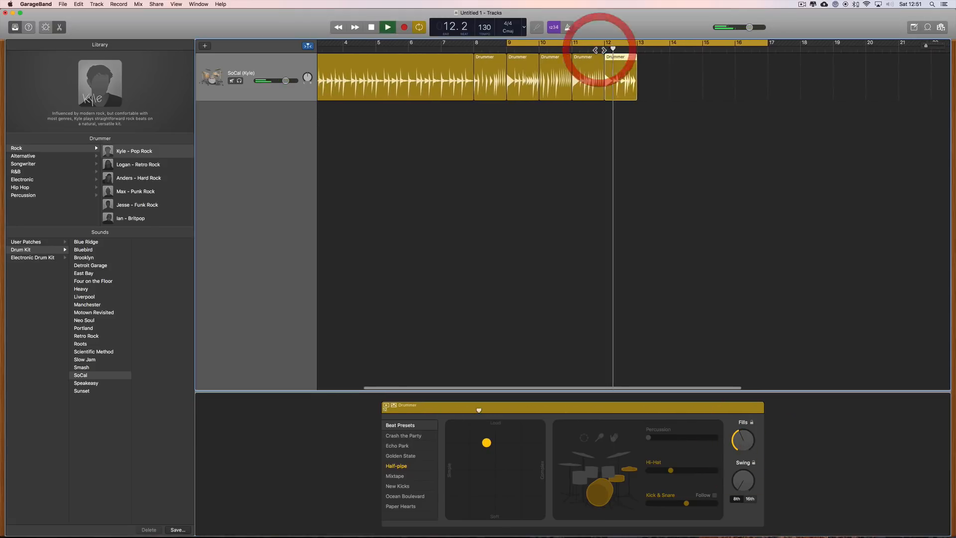
pyautogui.press('space')
pyautogui.click(750, 425)
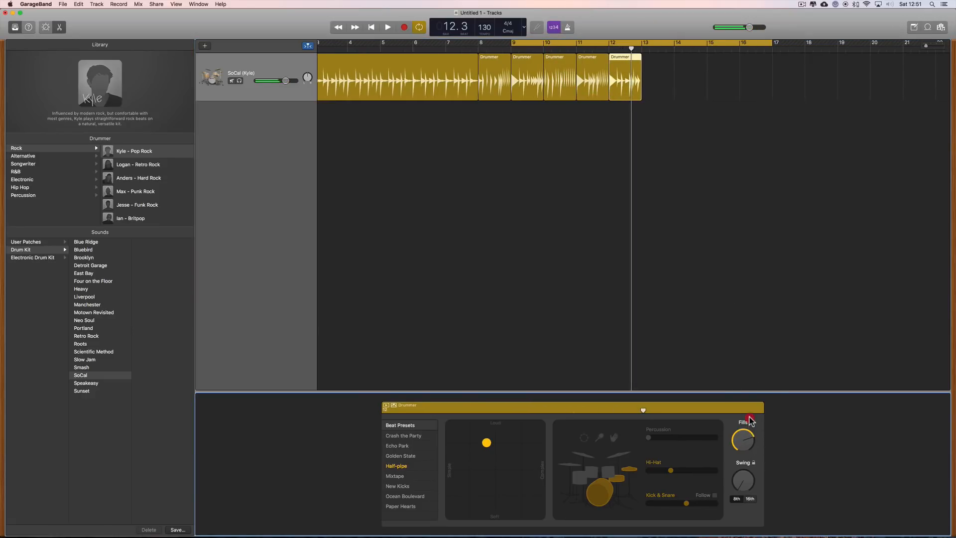
pyautogui.press('space')
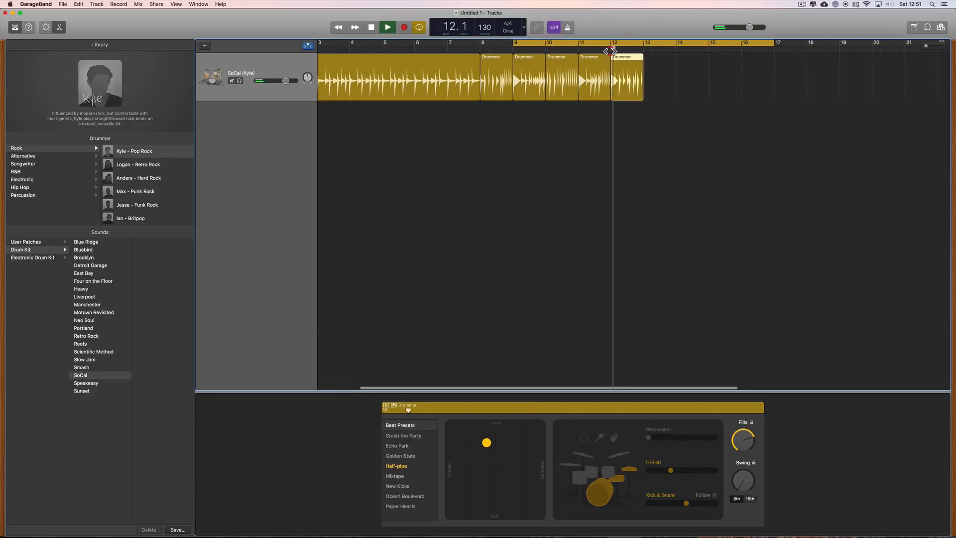
pyautogui.press('space')
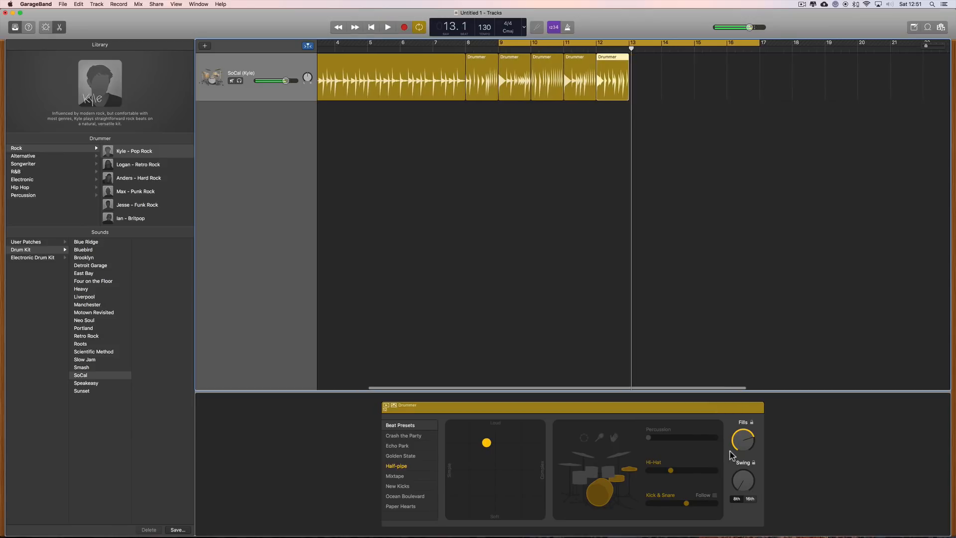
pyautogui.click(741, 442)
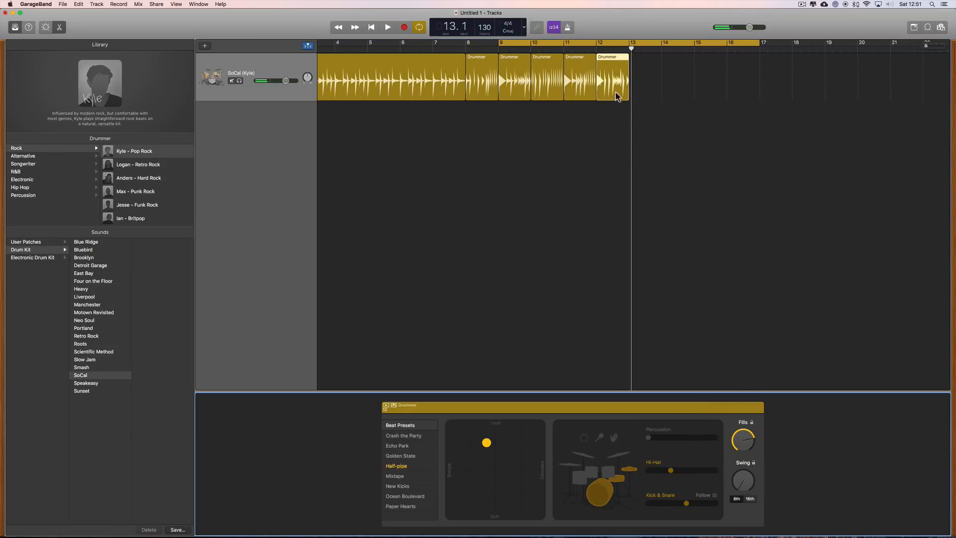
pyautogui.click(597, 52)
pyautogui.press('space')
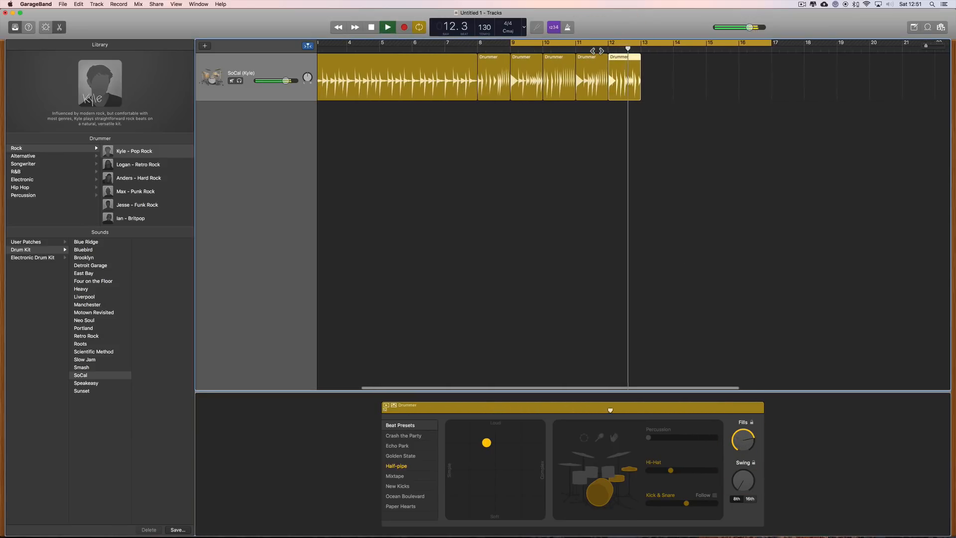
pyautogui.press('space')
# - Copy the four fill regions of bars 9 to 12 to bars 13 to 16 and adjust the copies' Fills and Kick & Snare settings
pyautogui.moveTo(664, 73)
pyautogui.mouseDown()
pyautogui.moveTo(513, 73)
pyautogui.moveTo(650, 75)
pyautogui.mouseUp()
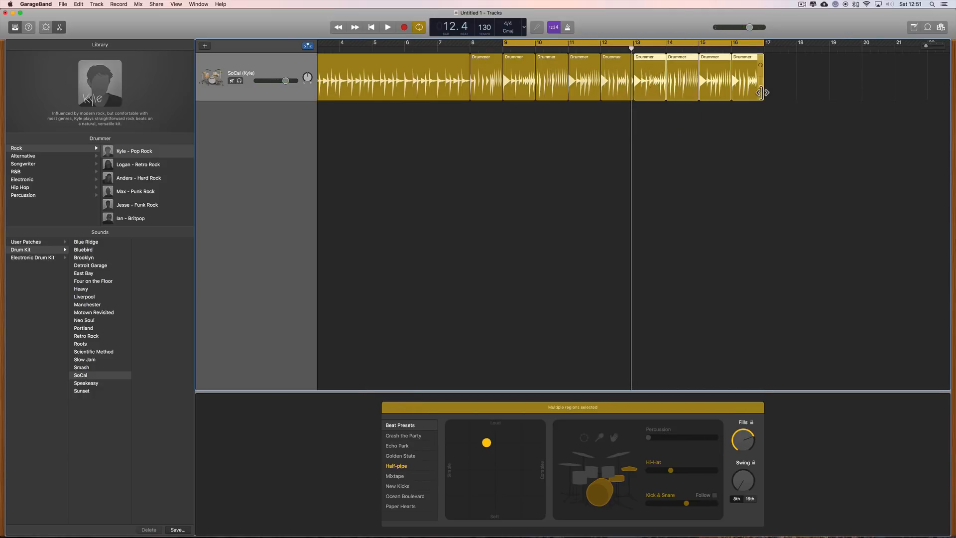
pyautogui.moveTo(796, 83); pyautogui.dragTo(528, 83)
pyautogui.click(697, 153)
pyautogui.moveTo(785, 81); pyautogui.dragTo(655, 81)
pyautogui.click(740, 442)
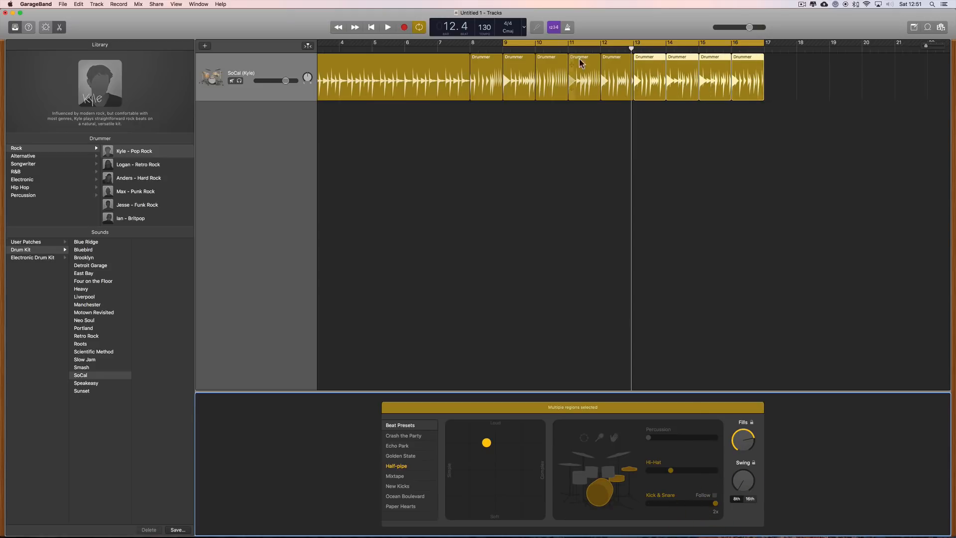
# - Play the track from bar 9, then restart playback from about bar 6 to hear the lead-in to the fills
pyautogui.click(503, 50)
pyautogui.press('space')
pyautogui.hscroll(-1, 530, 87)
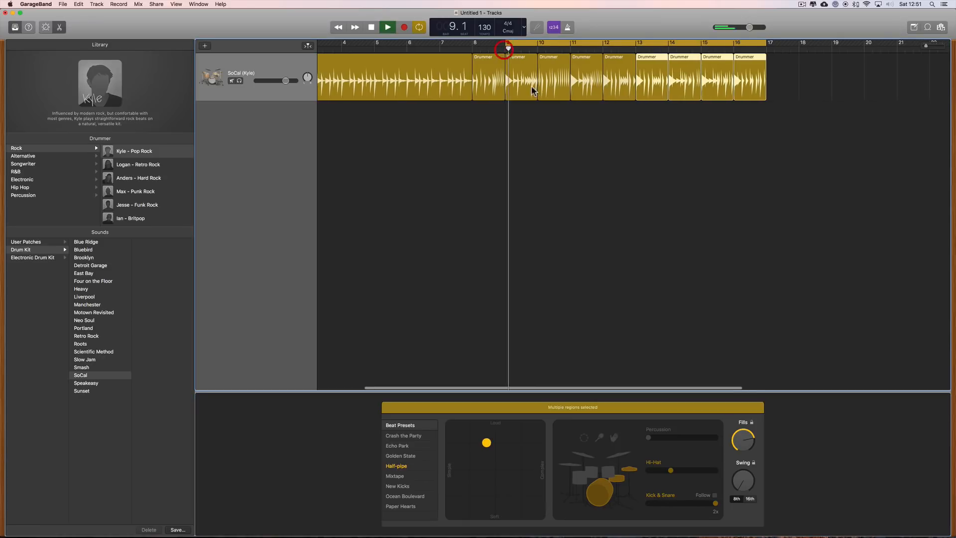
pyautogui.press('space')
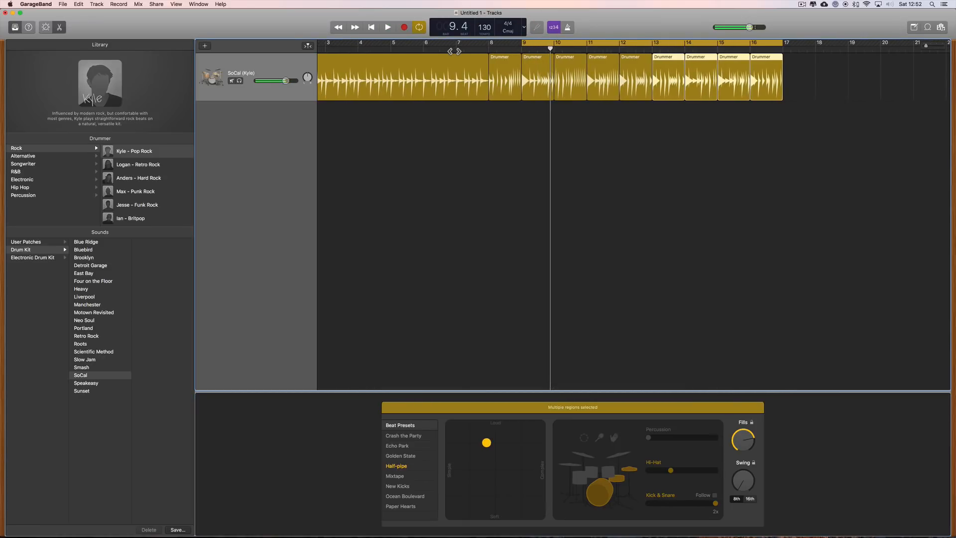
pyautogui.click(454, 47)
pyautogui.press('space')
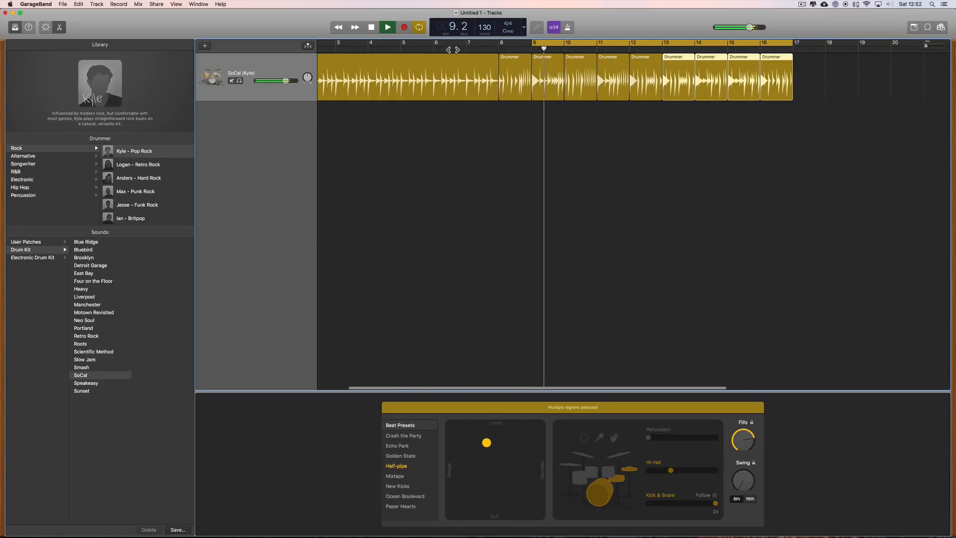
pyautogui.click(454, 49)
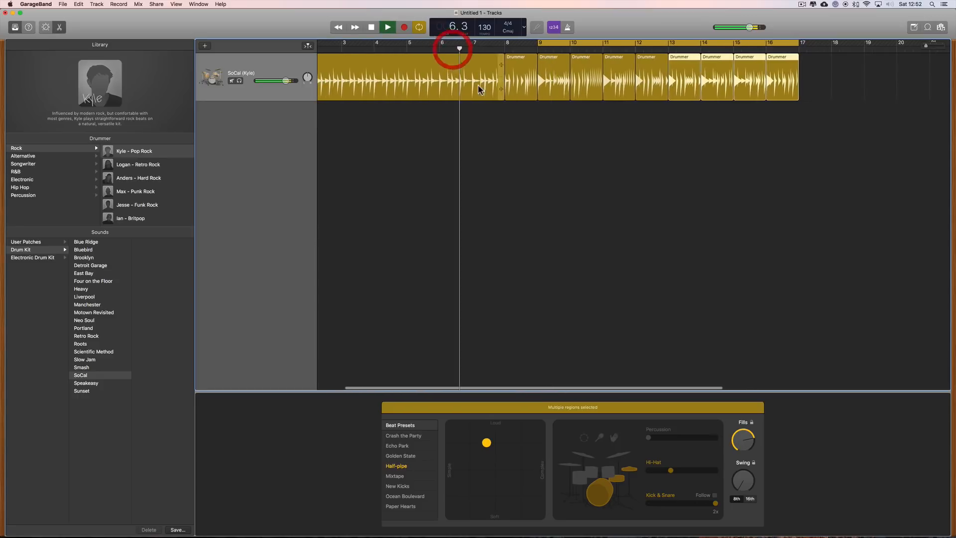
# - Deselect the regions and play the track from bar 1 through the bar 8 fill
pyautogui.click(412, 133)
pyautogui.click(310, 47)
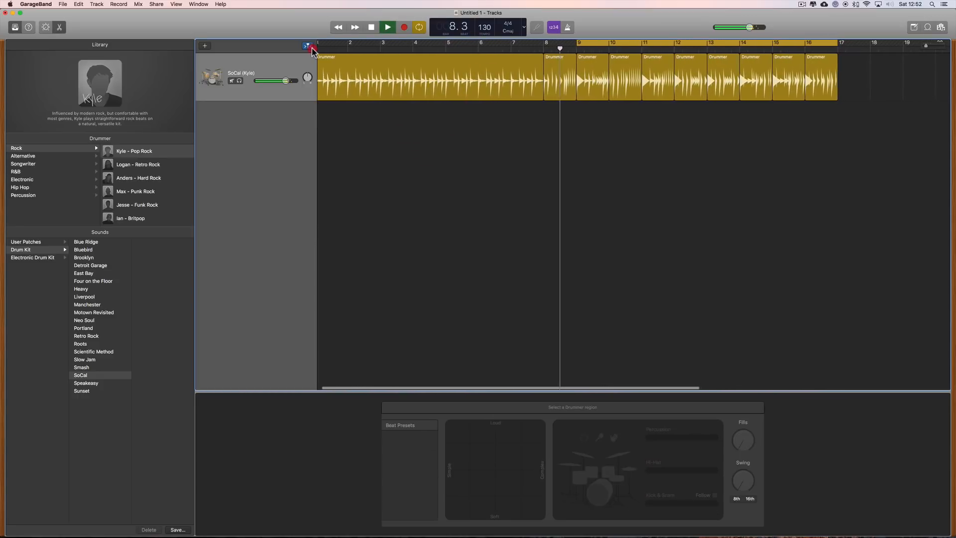
pyautogui.click(310, 47)
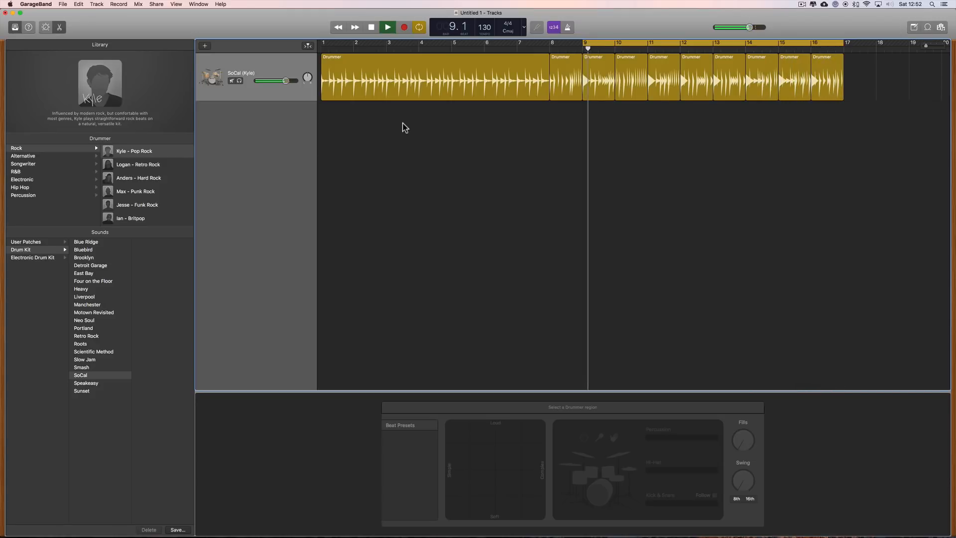
pyautogui.press('space')
# - Lower the Fills amount and the Kick & Snare setting of the bar 14 region, and play the track from bar 9
pyautogui.hscroll(2, 579, 99)
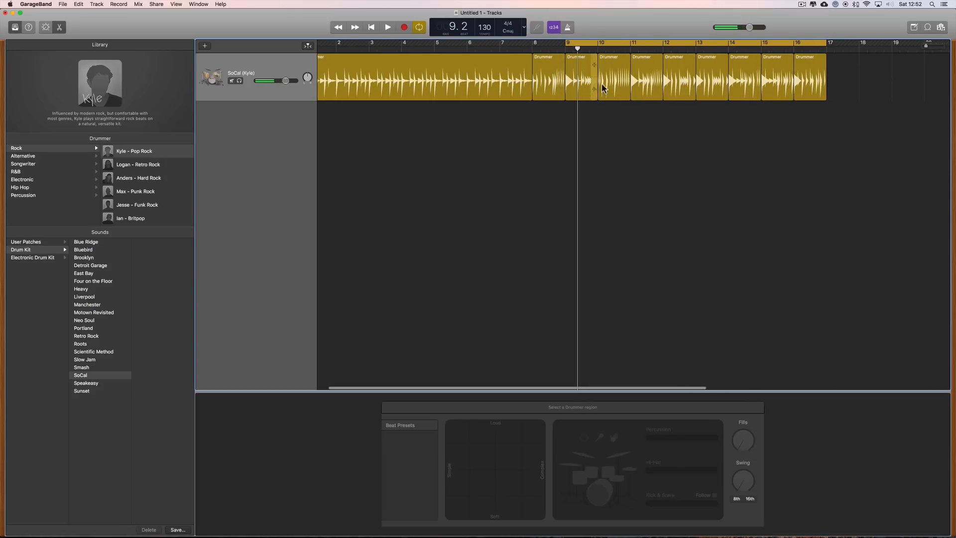
pyautogui.click(742, 97)
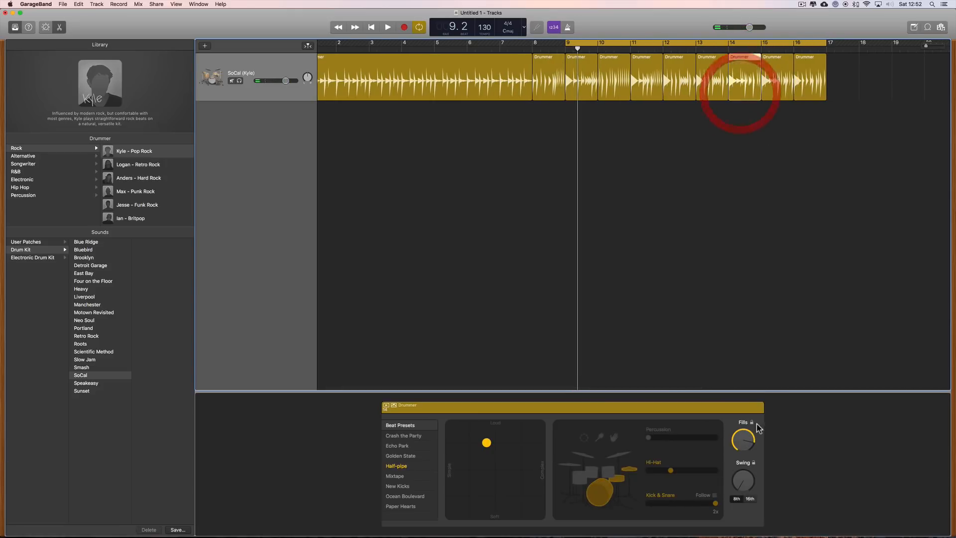
pyautogui.click(716, 504)
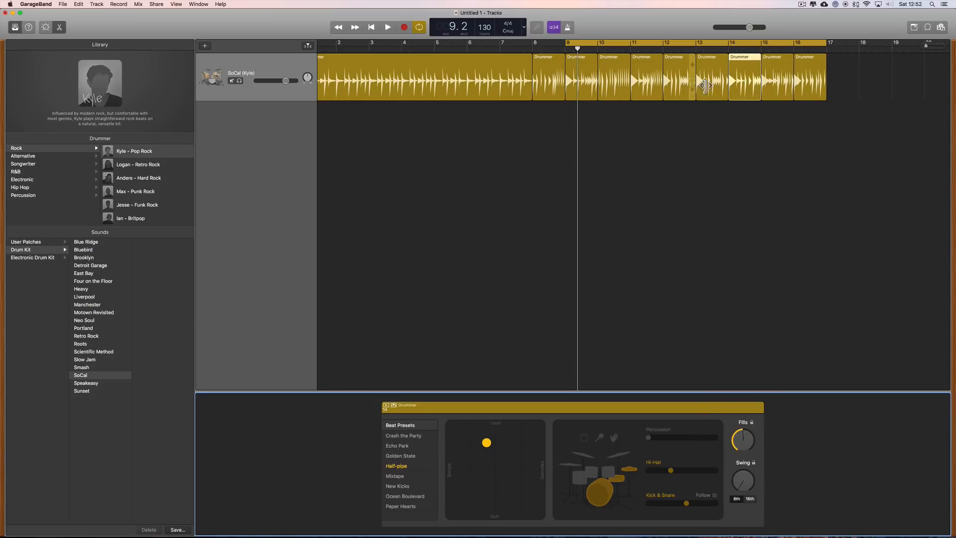
pyautogui.click(566, 50)
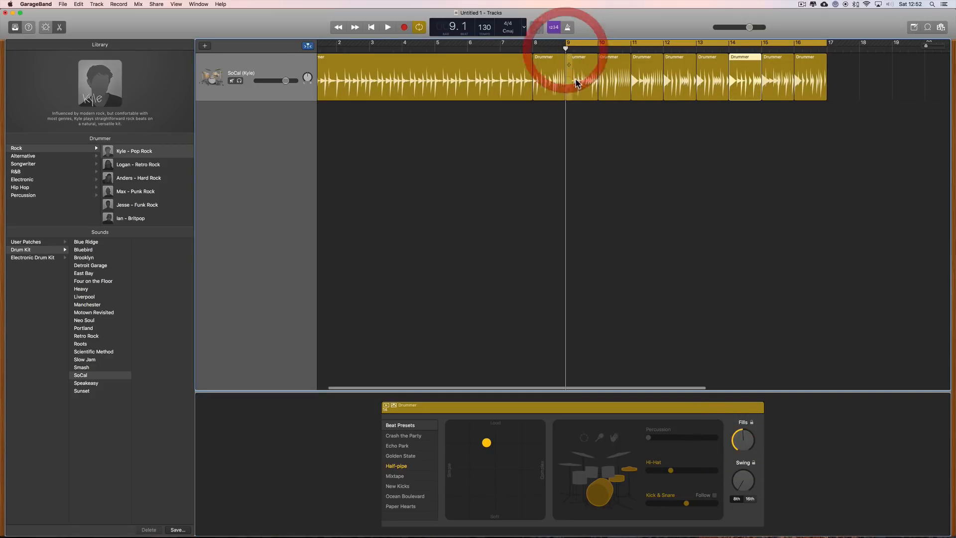
pyautogui.press('space')
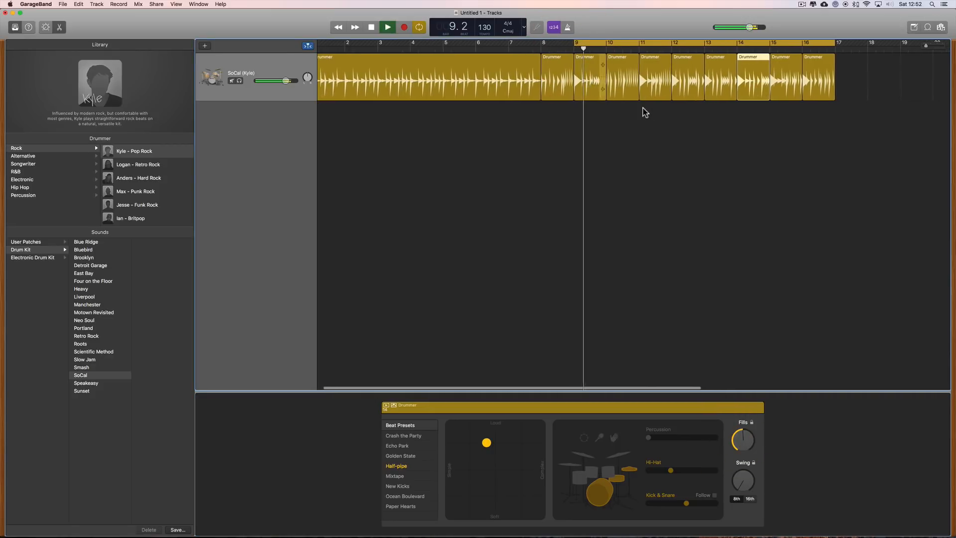
# - Adjust the Fills amount of the bar 10 region and play the track from bar 9 to hear it
pyautogui.click(636, 115)
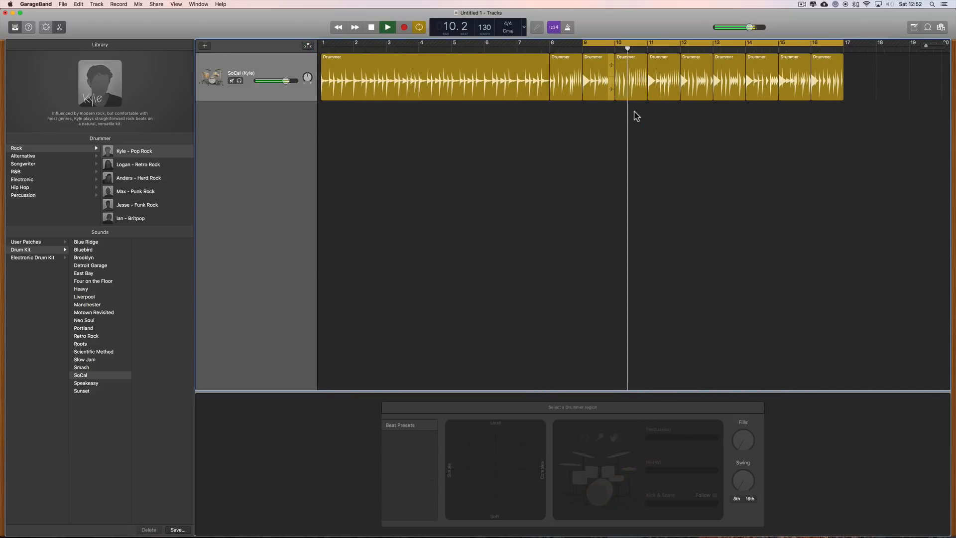
pyautogui.click(632, 82)
pyautogui.press('space')
pyautogui.click(743, 439)
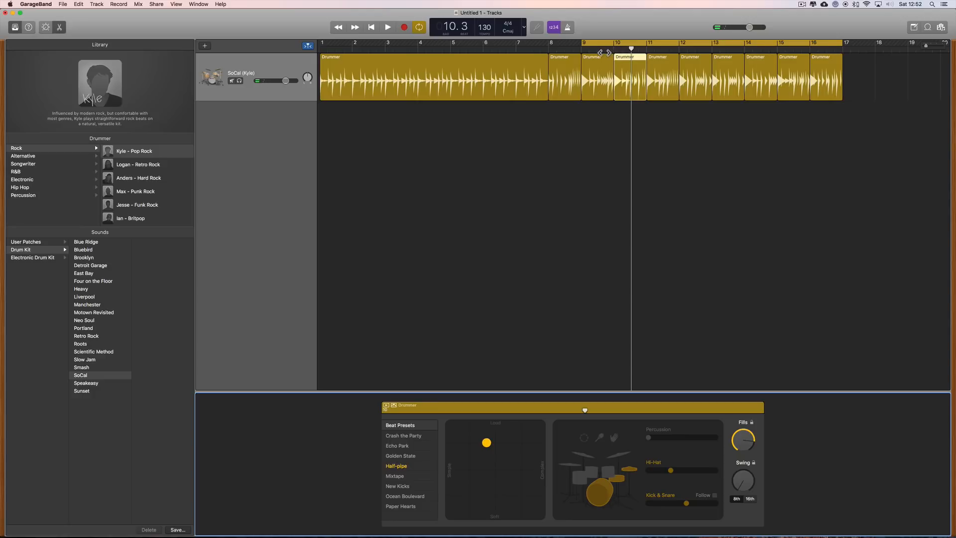
pyautogui.press('space')
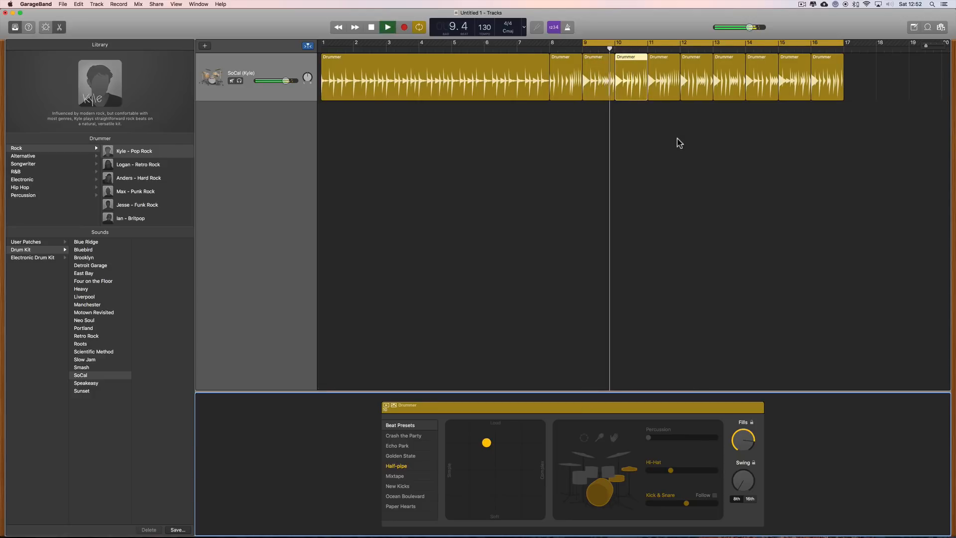
pyautogui.hscroll(2, 677, 138)
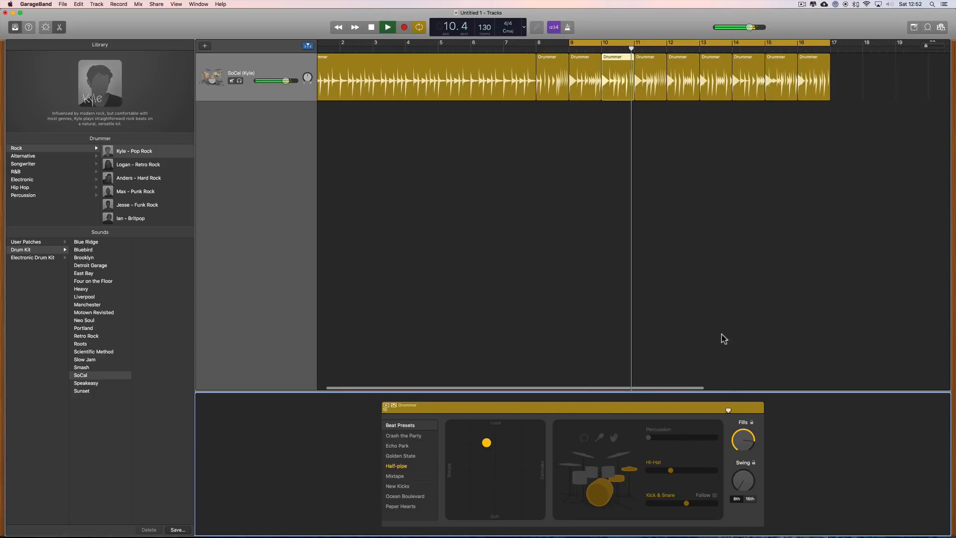
pyautogui.press('space')
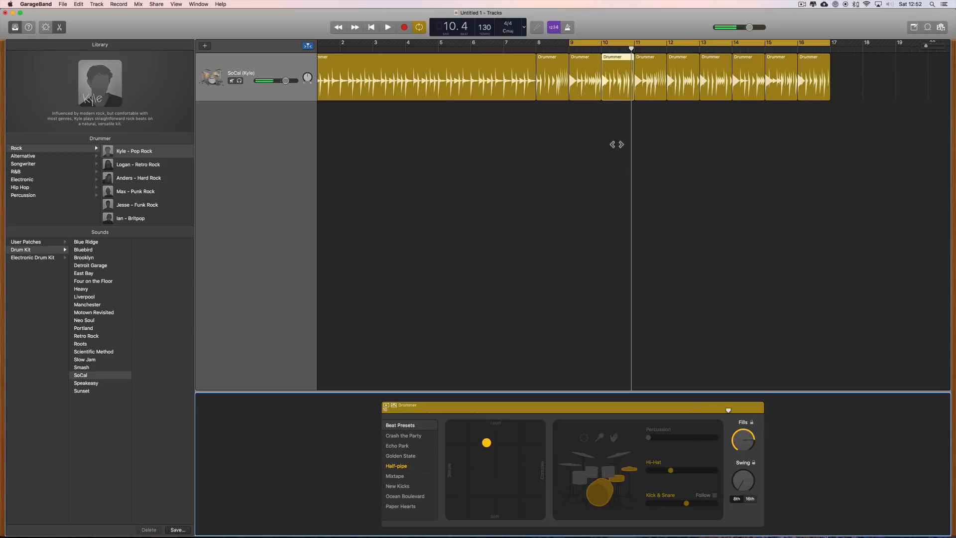
# - Replay the fills from bar 9 through bar 13
pyautogui.press('space')
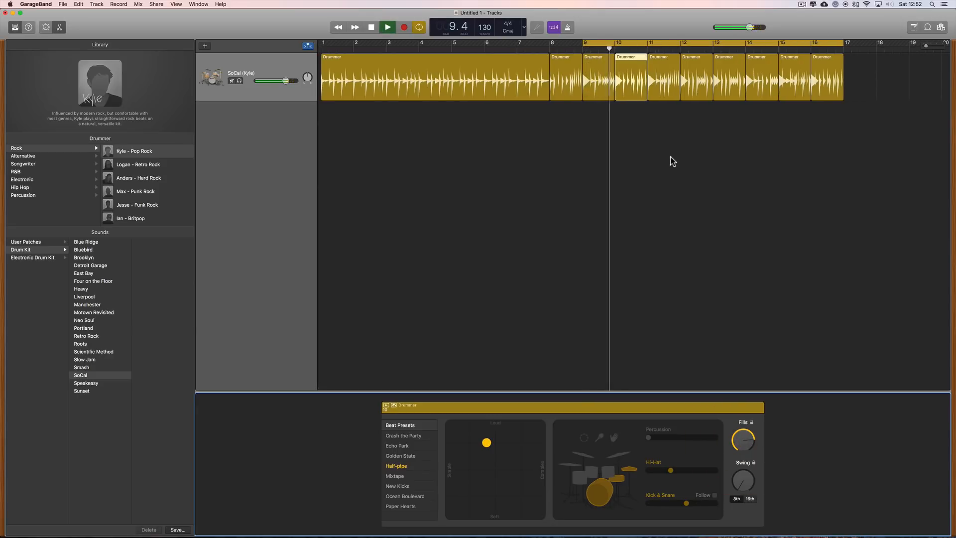
pyautogui.hscroll(1, 671, 157)
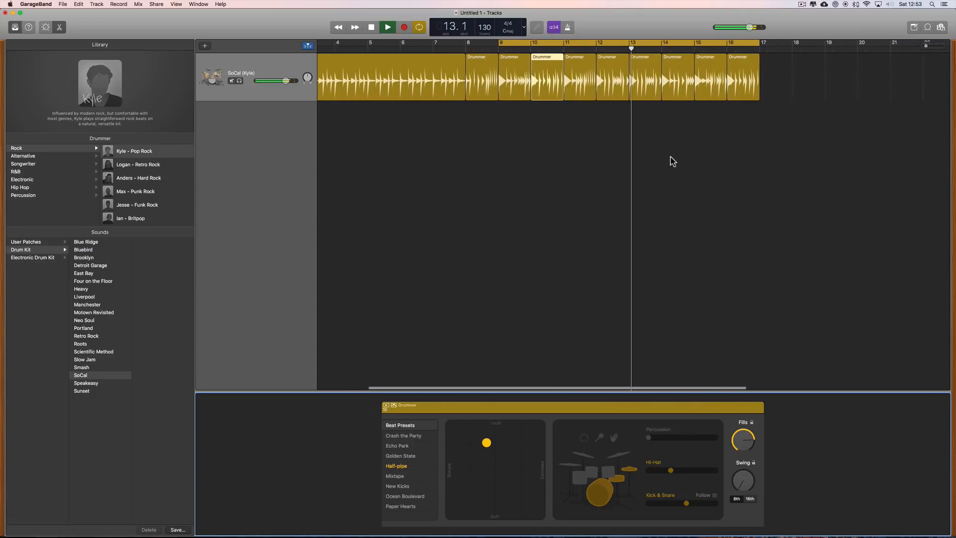
pyautogui.press('space')
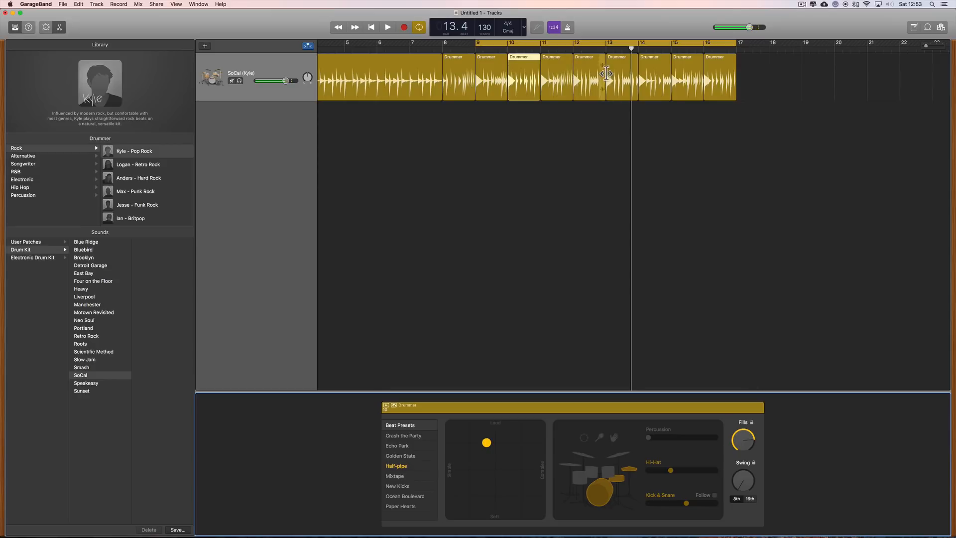
# - Adjust the Fills amount of the bar 13 region and play that bar
pyautogui.click(623, 75)
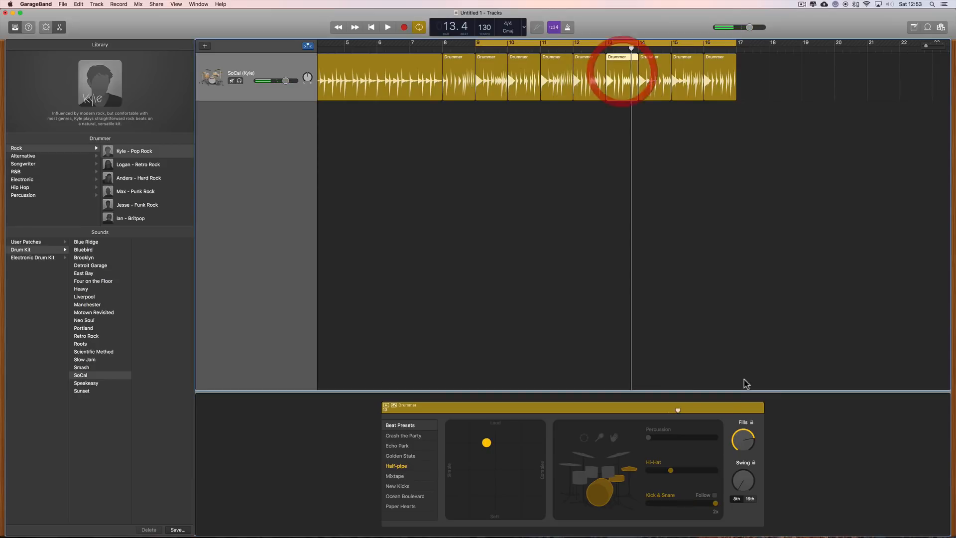
pyautogui.click(738, 445)
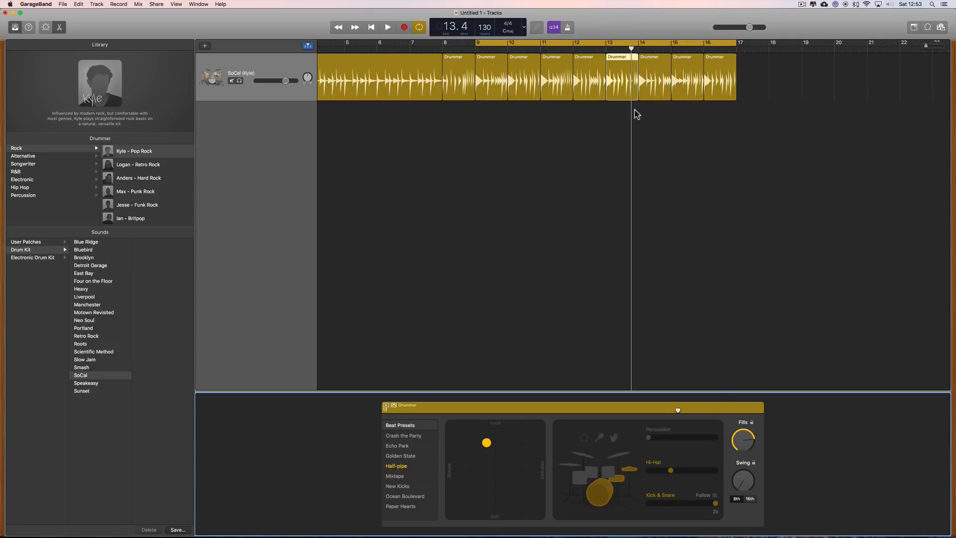
pyautogui.click(604, 46)
pyautogui.press('space')
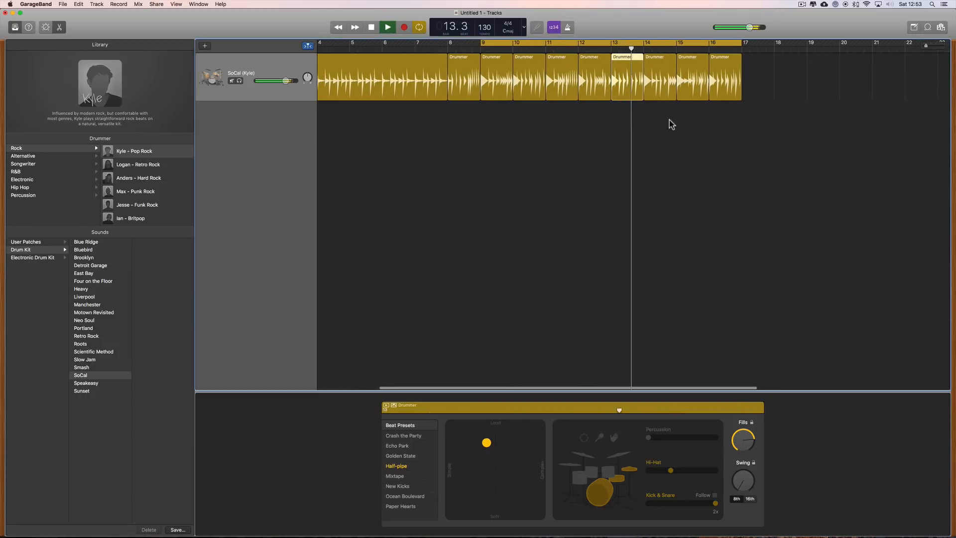
pyautogui.press('space')
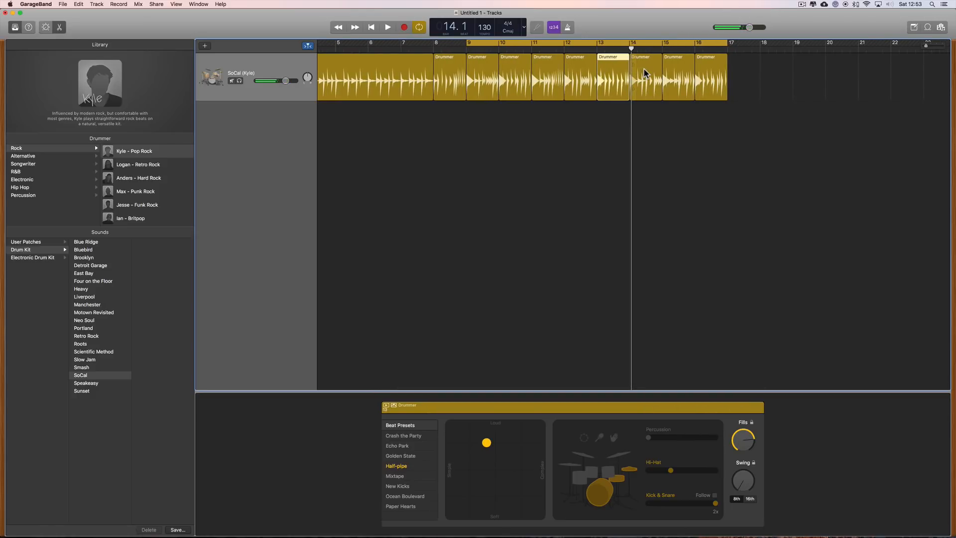
# - Raise the Fills amount of the bar 14 region and play that bar
pyautogui.click(641, 64)
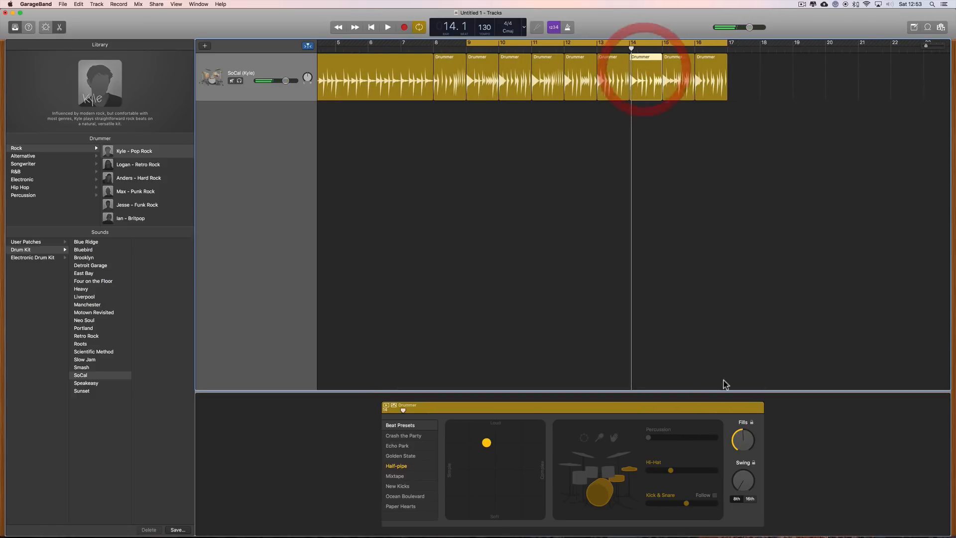
pyautogui.click(639, 48)
pyautogui.click(745, 450)
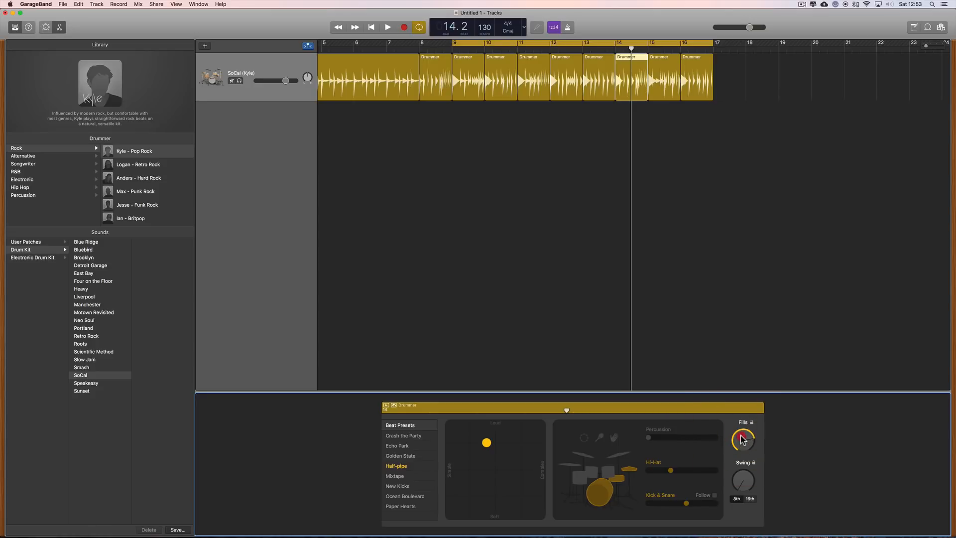
pyautogui.press('space')
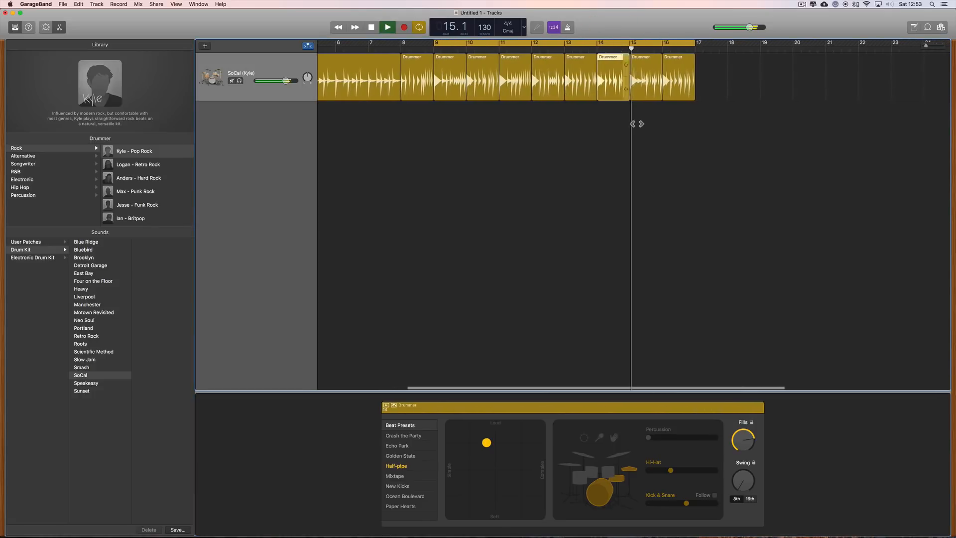
pyautogui.press('space')
# - Fine-tune the bar 14 region's Fills amount, raise it further to near maximum, and play from bar 14 after each change
pyautogui.click(744, 441)
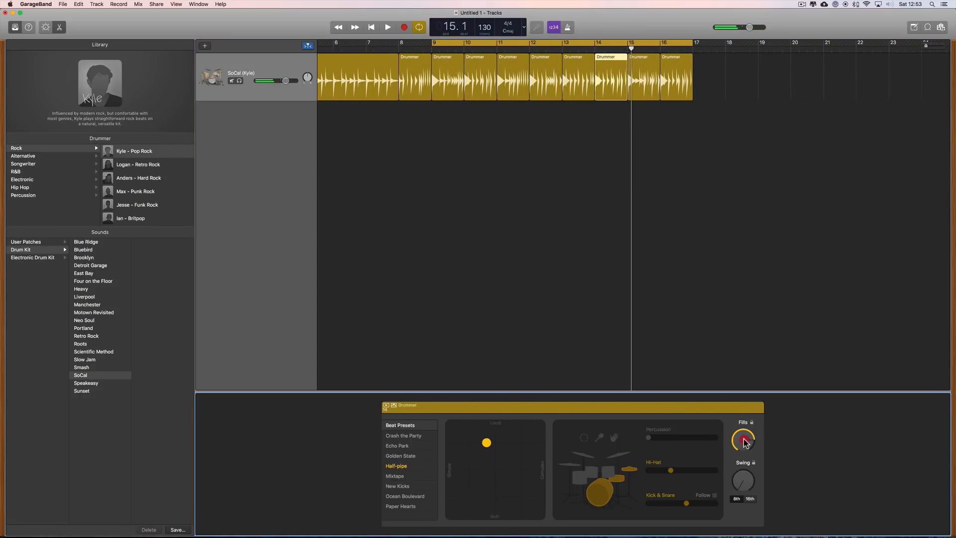
pyautogui.click(596, 44)
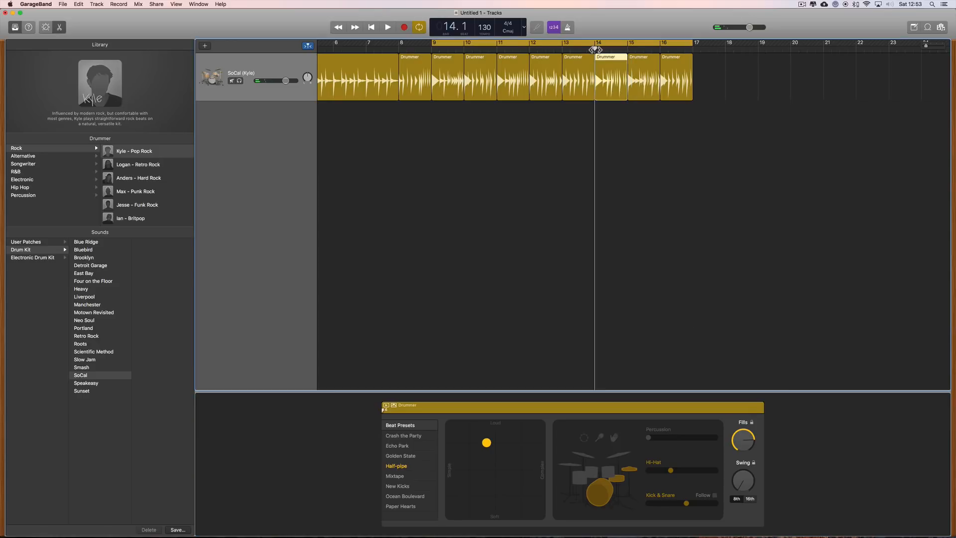
pyautogui.press('space')
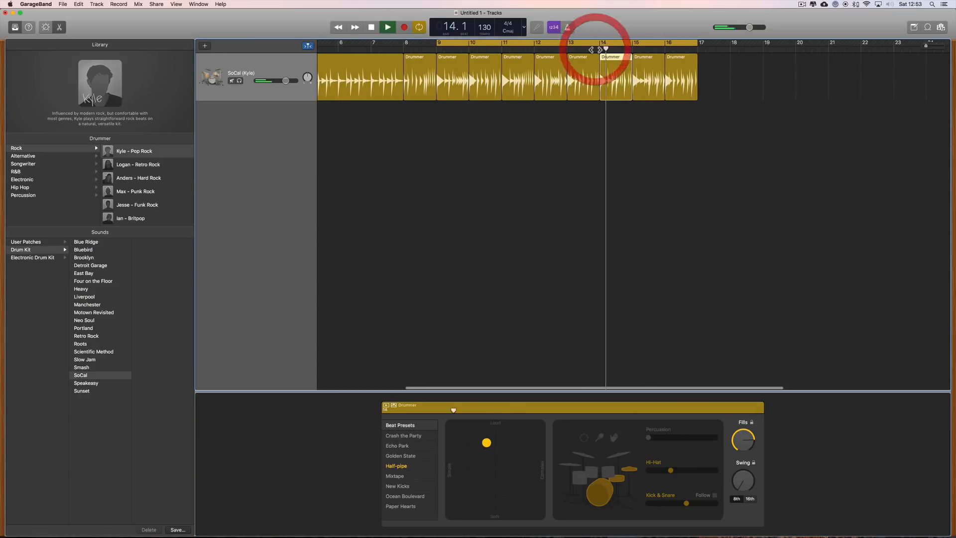
pyautogui.press('space')
pyautogui.click(743, 440)
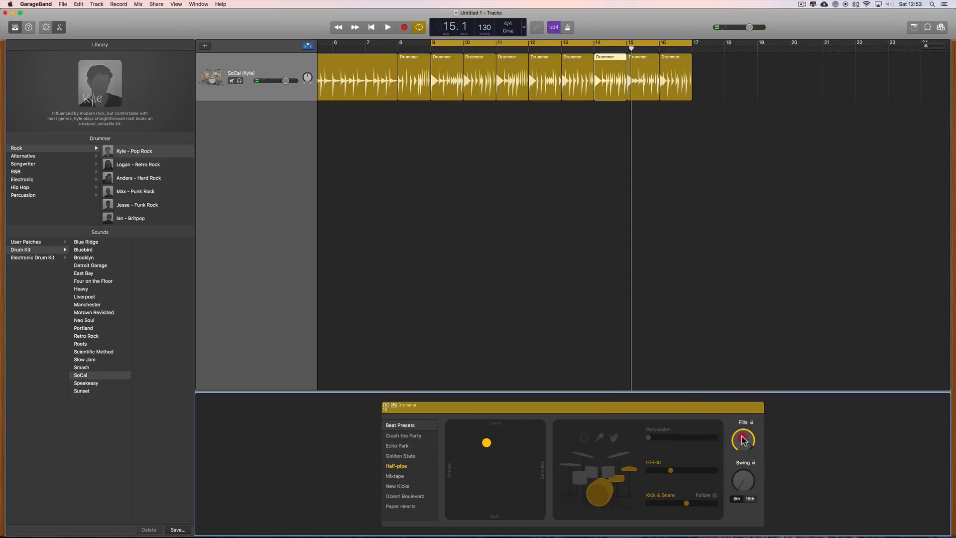
pyautogui.click(594, 54)
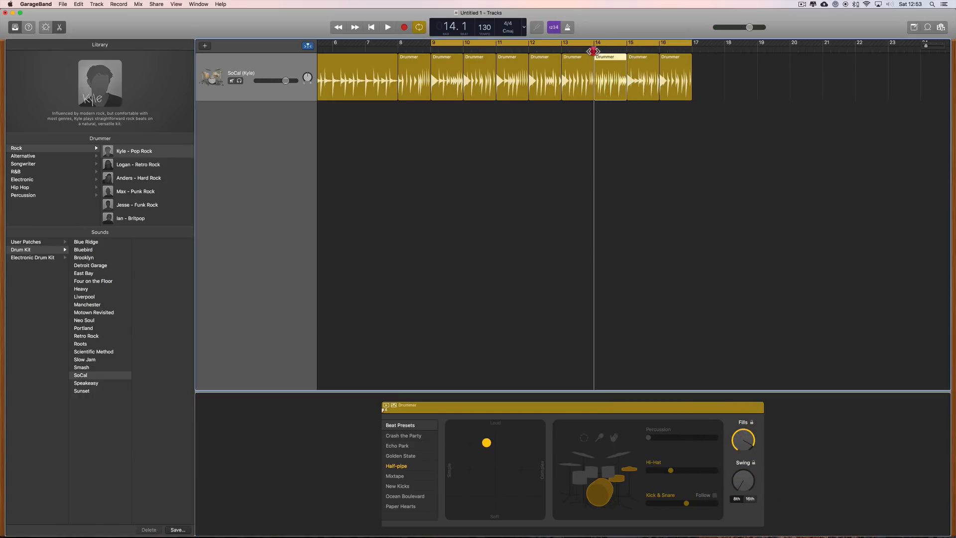
pyautogui.press('space')
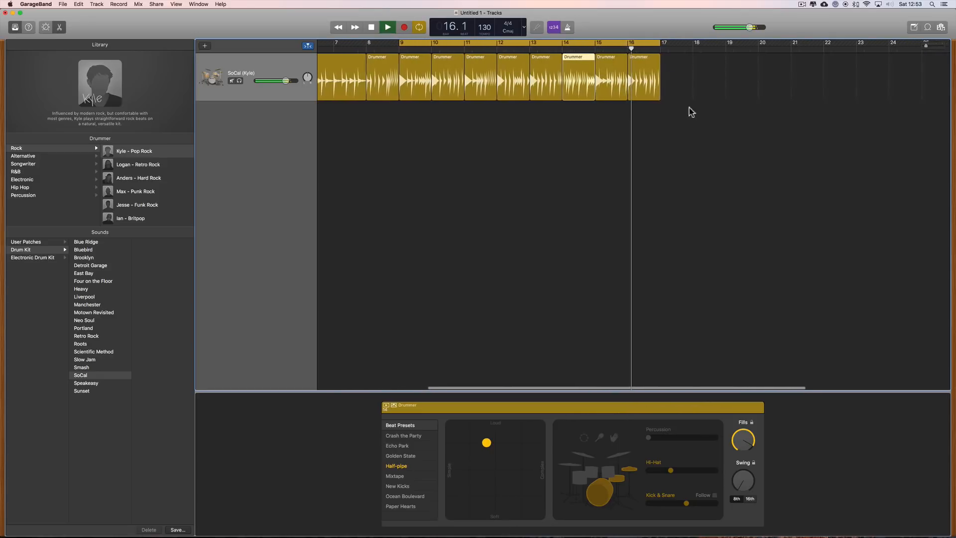
pyautogui.press('space')
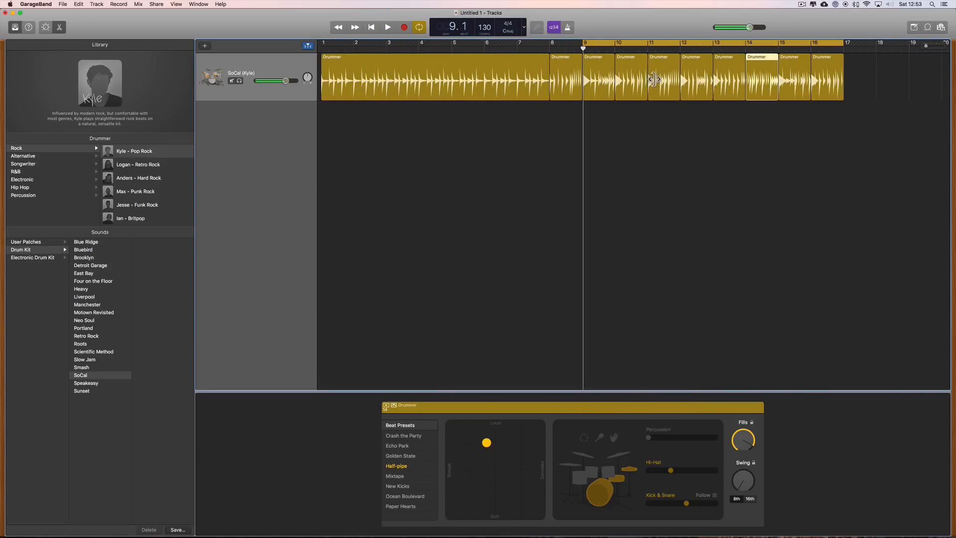
# - Select the eight fill regions of bars 9 to 16 and play them through
pyautogui.hscroll(3, 849, 83)
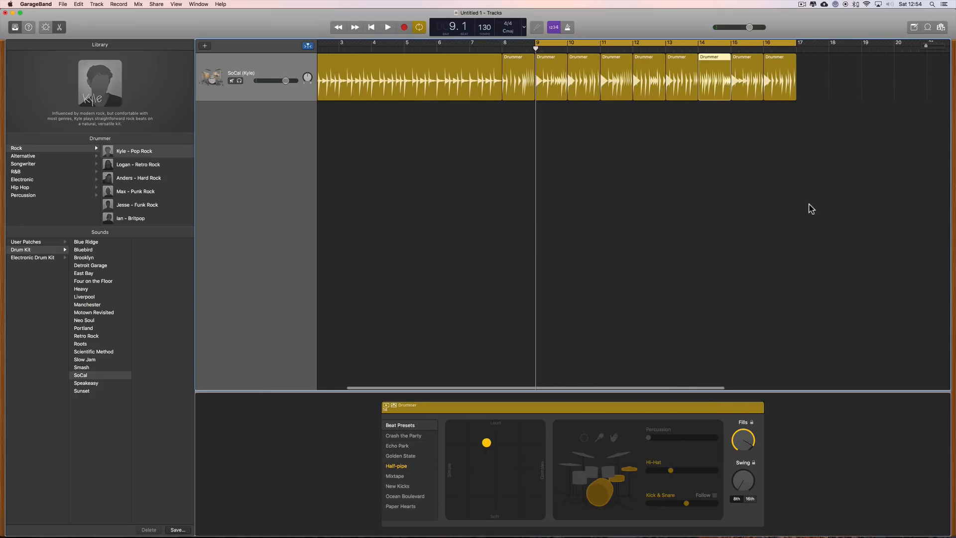
pyautogui.hscroll(3, 786, 162)
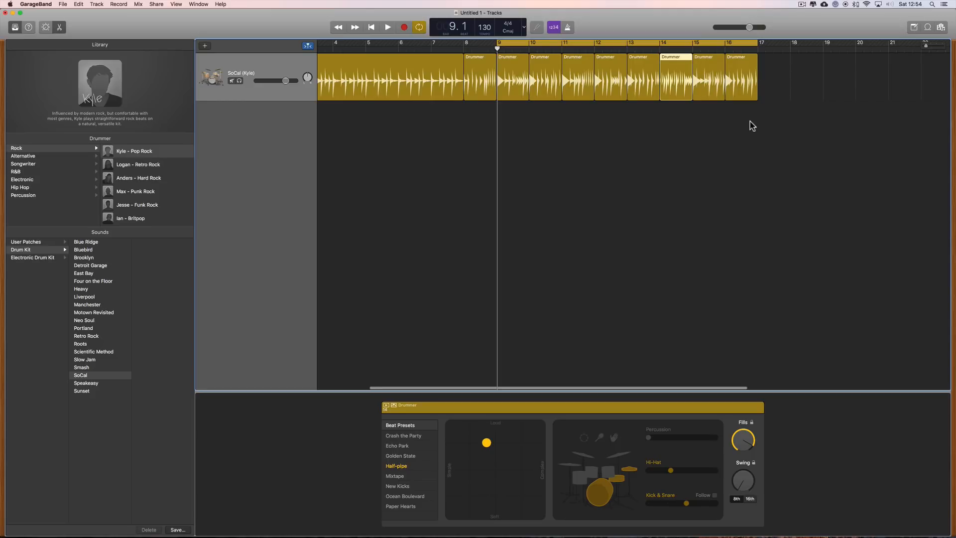
pyautogui.moveTo(751, 124); pyautogui.dragTo(524, 84)
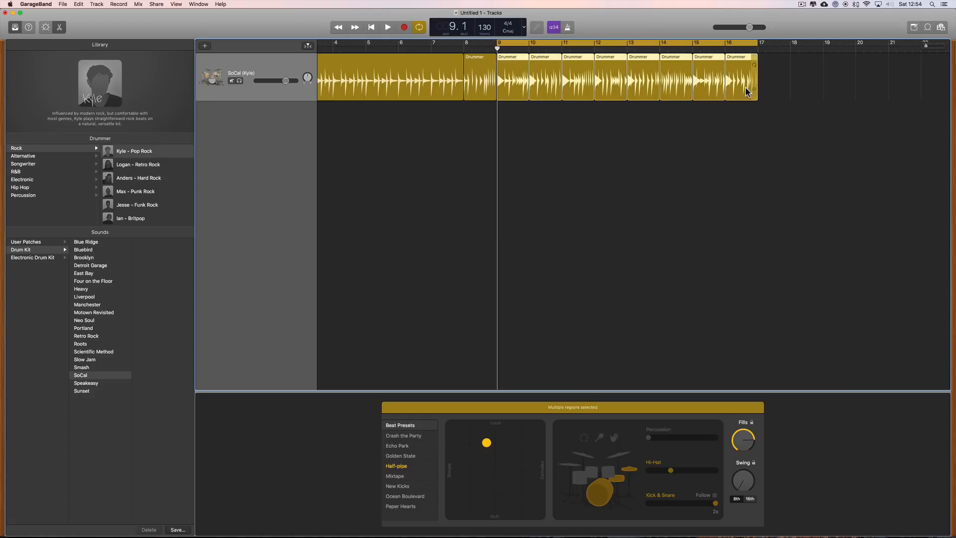
pyautogui.press('space')
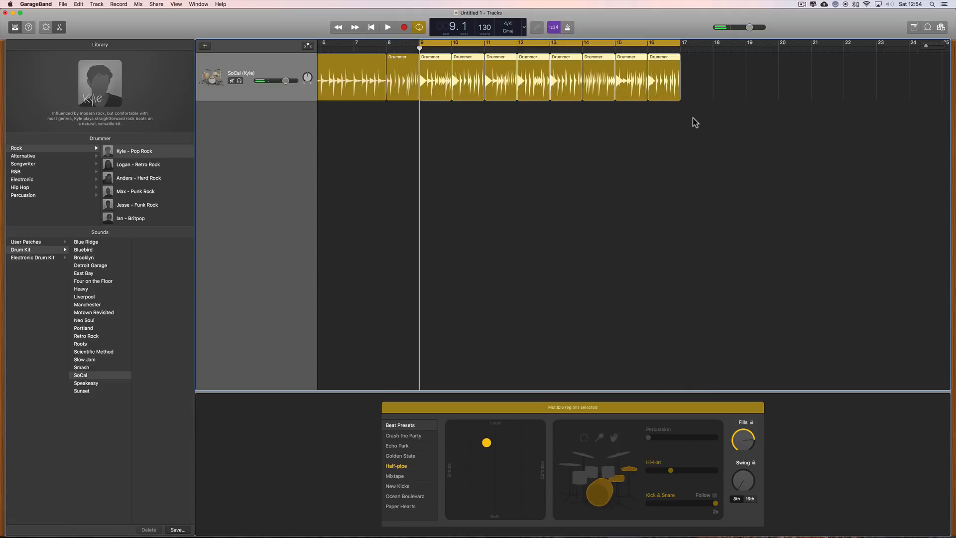
# - Add a Drummer region after bar 16 and shorten it to a single beat at the start of bar 17
pyautogui.click(686, 78)
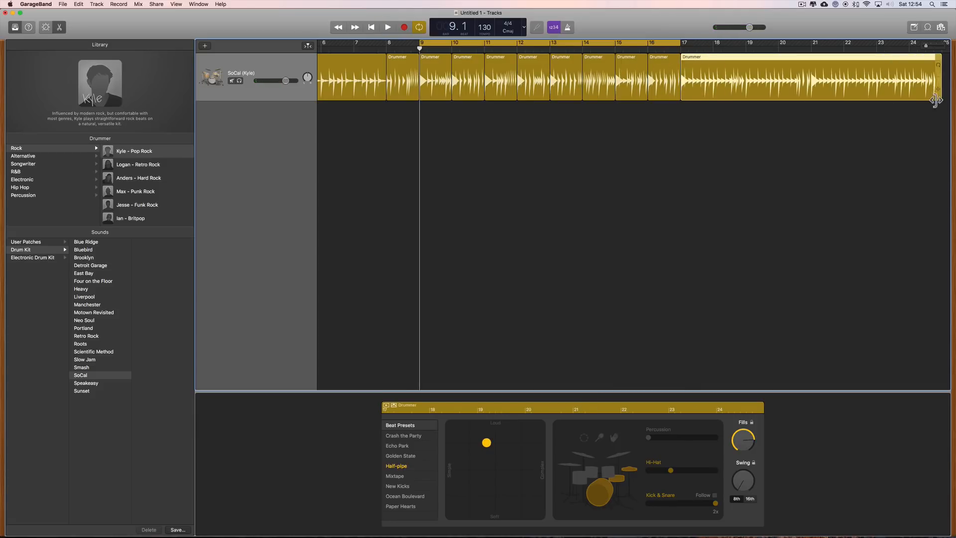
pyautogui.moveTo(939, 99); pyautogui.dragTo(691, 115)
pyautogui.moveTo(937, 46); pyautogui.dragTo(943, 46)
pyautogui.click(636, 82)
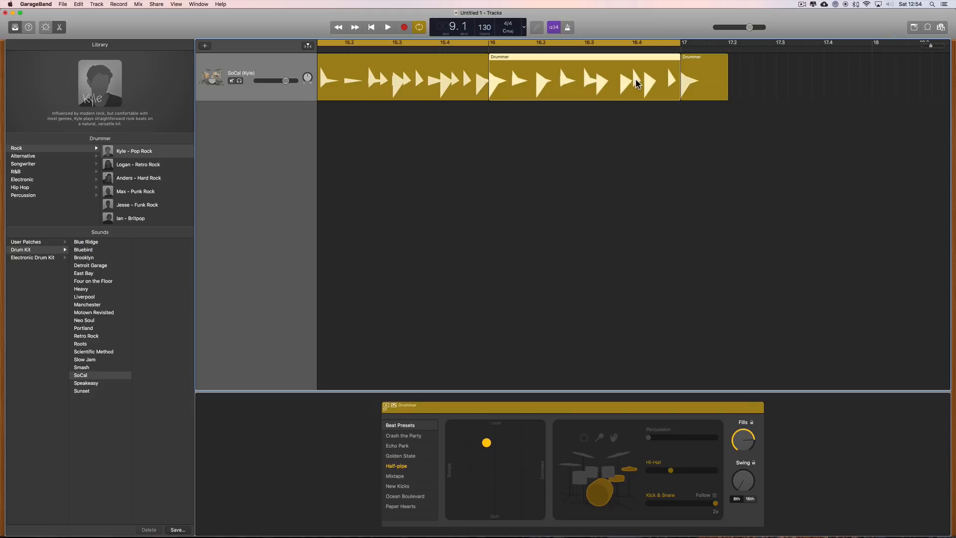
pyautogui.click(709, 77)
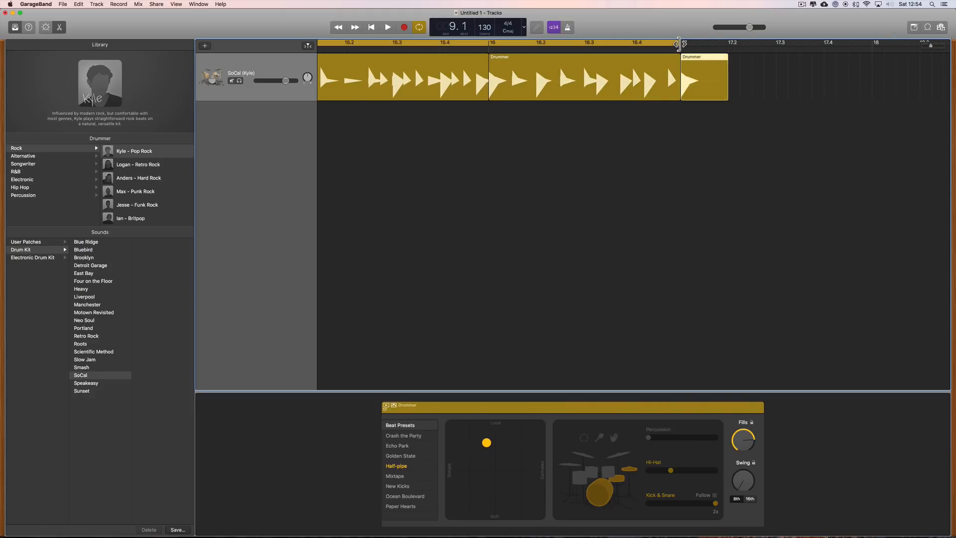
# - Extend the cycle range to bar 18 and play from the end of bar 15 to hear the ending hit
pyautogui.moveTo(679, 44); pyautogui.dragTo(869, 65)
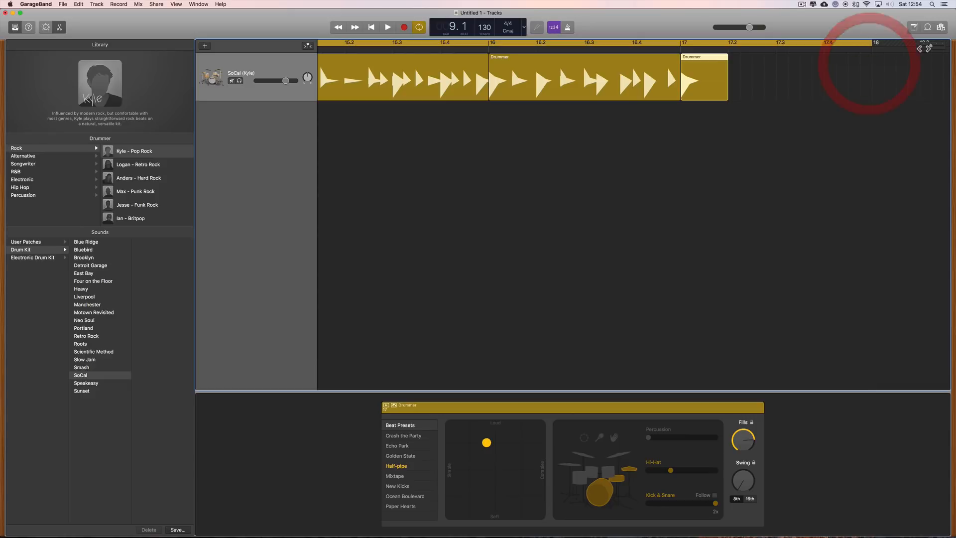
pyautogui.moveTo(931, 47); pyautogui.dragTo(927, 46)
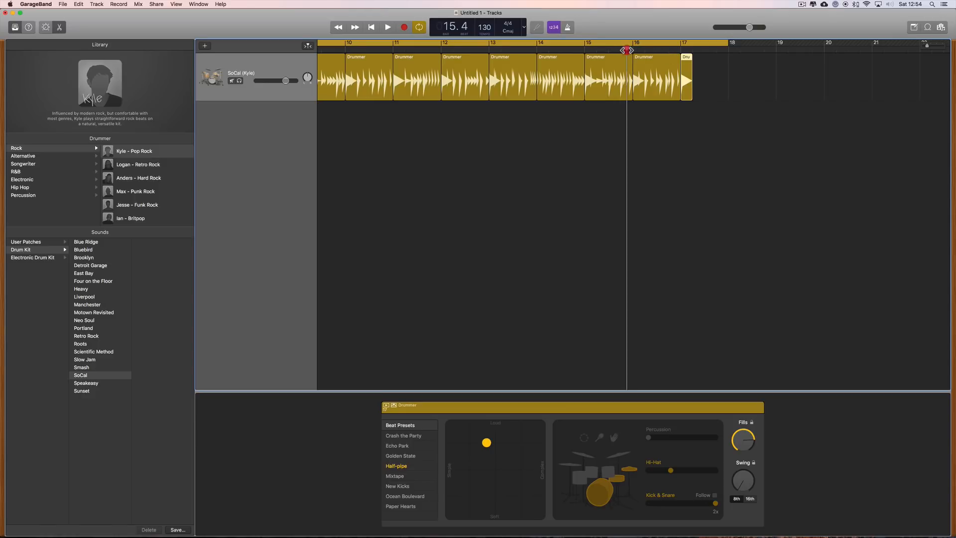
pyautogui.click(627, 49)
pyautogui.press('space')
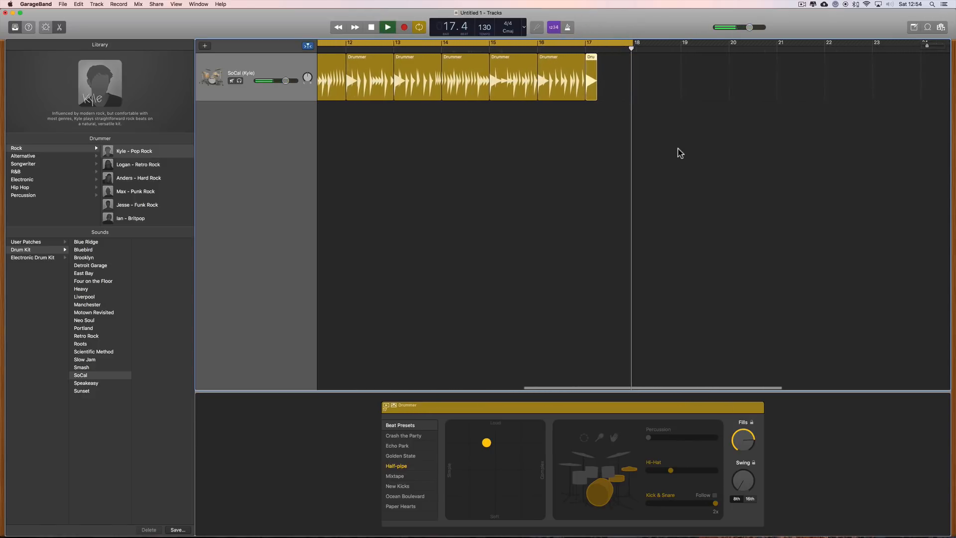
pyautogui.press('space')
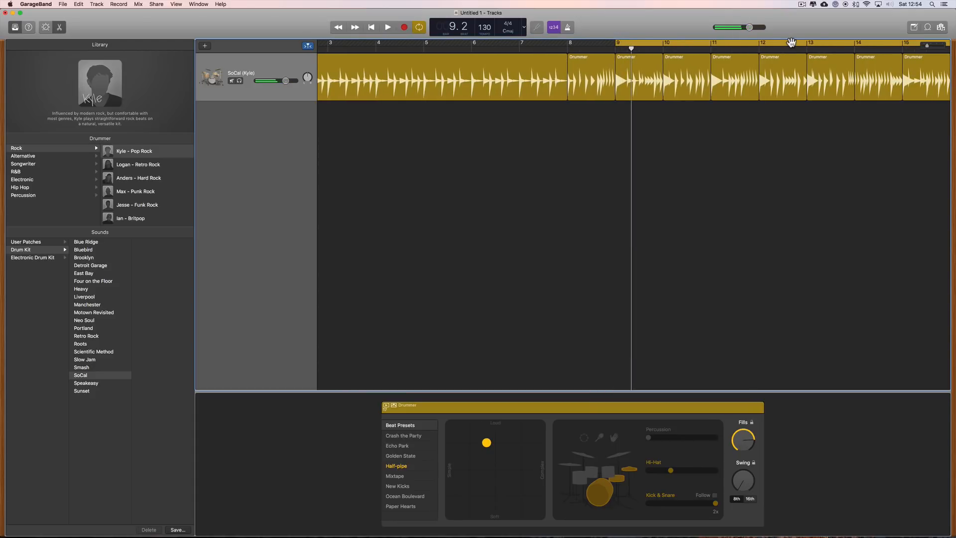
# - Turn off the cycle range
pyautogui.click(792, 43)
pyautogui.hscroll(5, 796, 57)
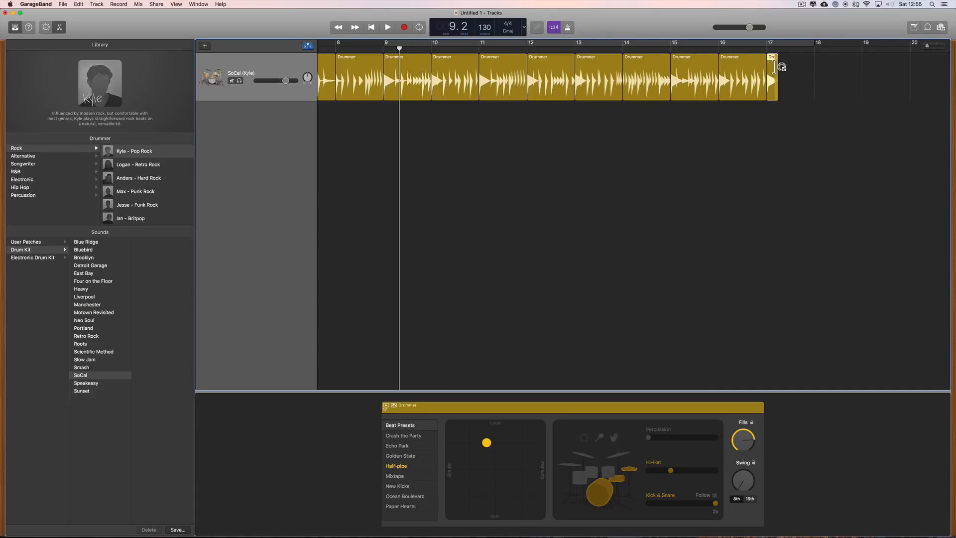
pyautogui.hscroll(-2, 371, 85)
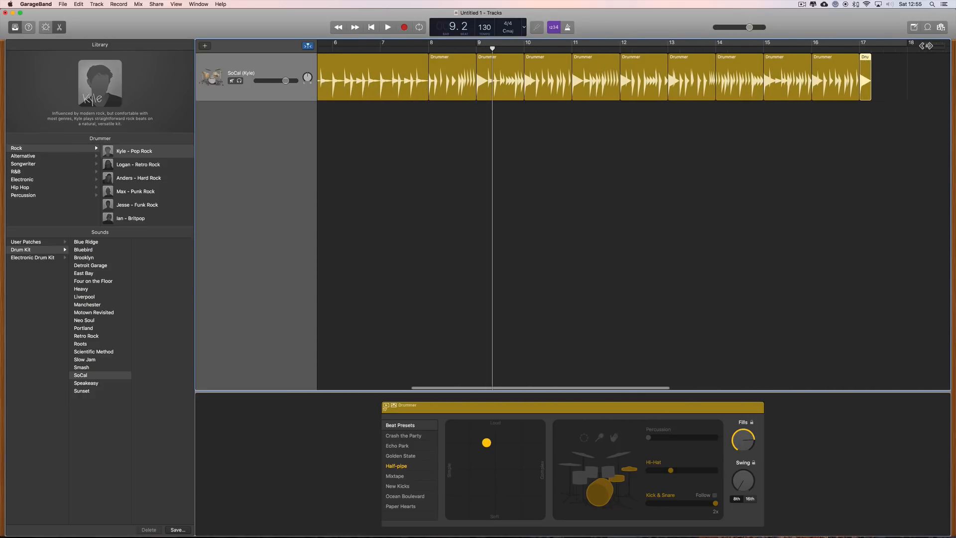
# - Find rock guitar loops in the loop browser and audition Edgy Rock Guitar 12 through 15
pyautogui.moveTo(927, 46); pyautogui.dragTo(896, 52)
pyautogui.click(322, 49)
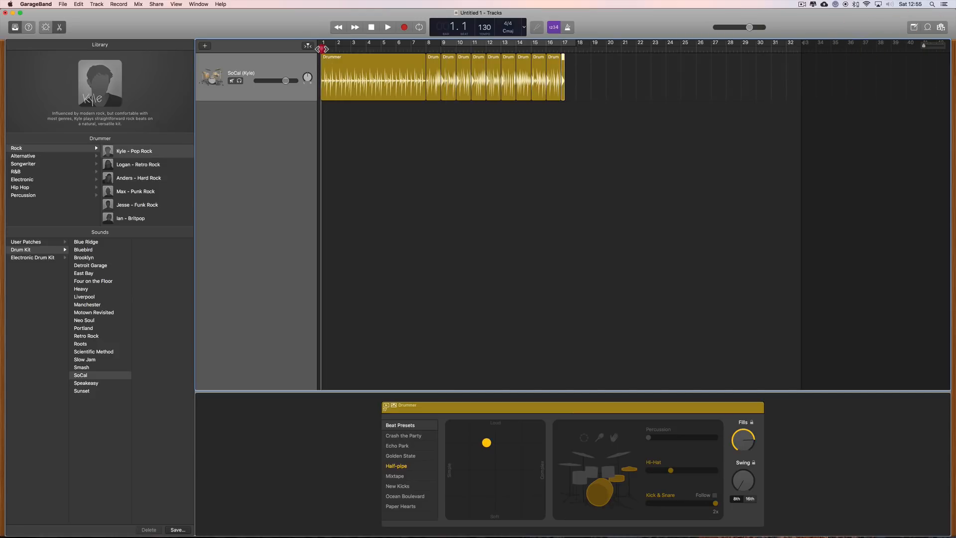
pyautogui.click(928, 28)
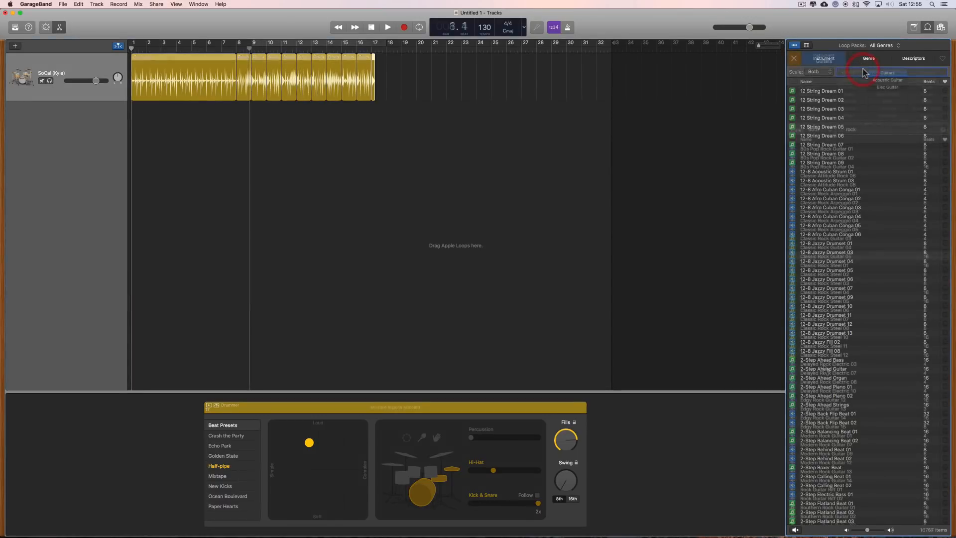
pyautogui.click(825, 400)
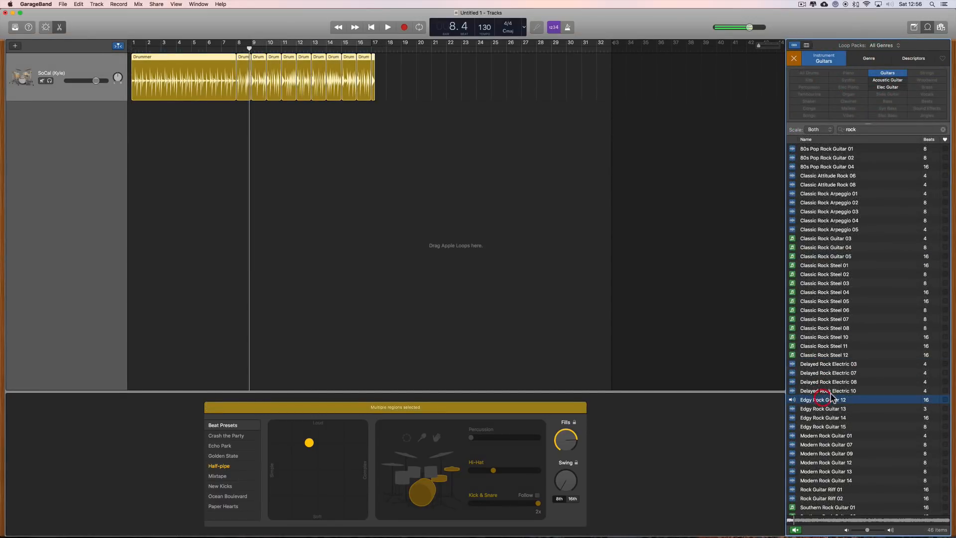
pyautogui.click(828, 409)
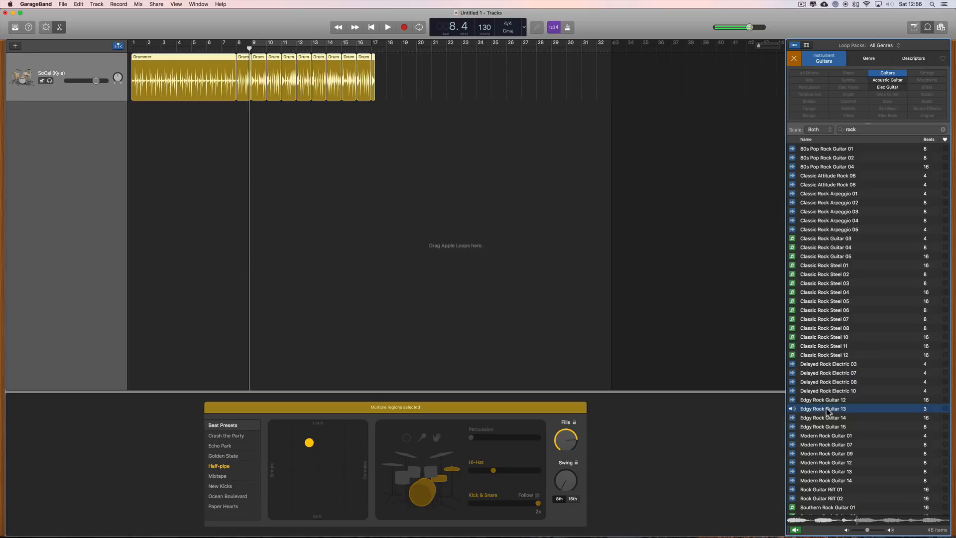
pyautogui.click(825, 414)
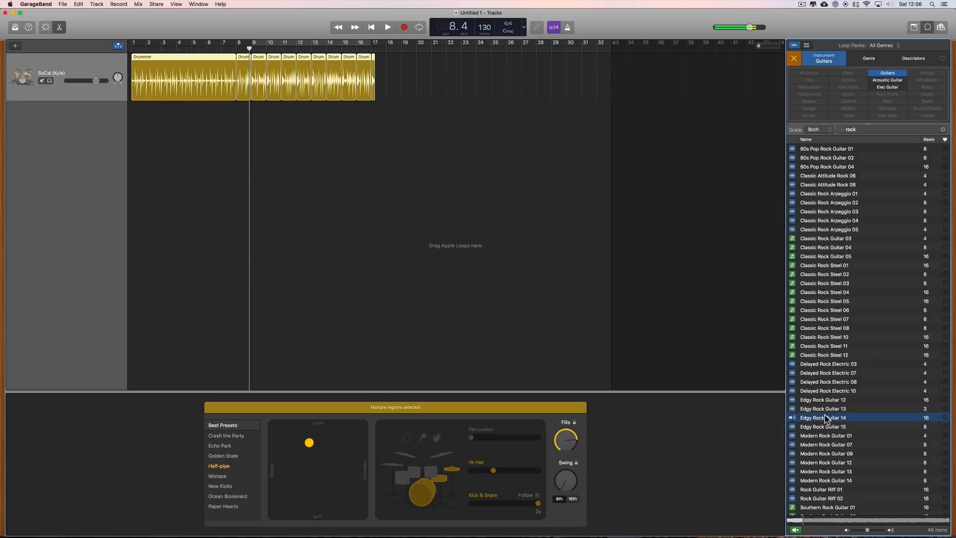
pyautogui.click(825, 425)
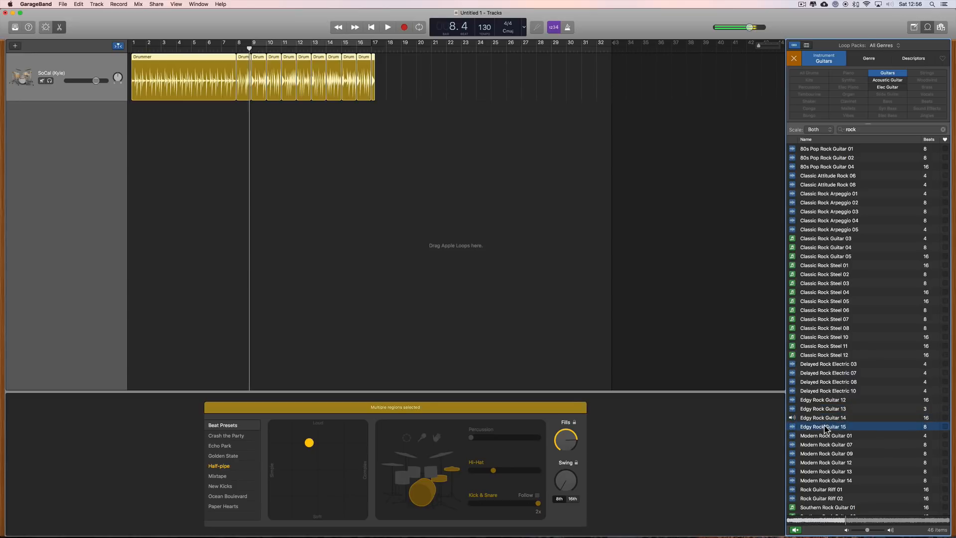
pyautogui.click(825, 418)
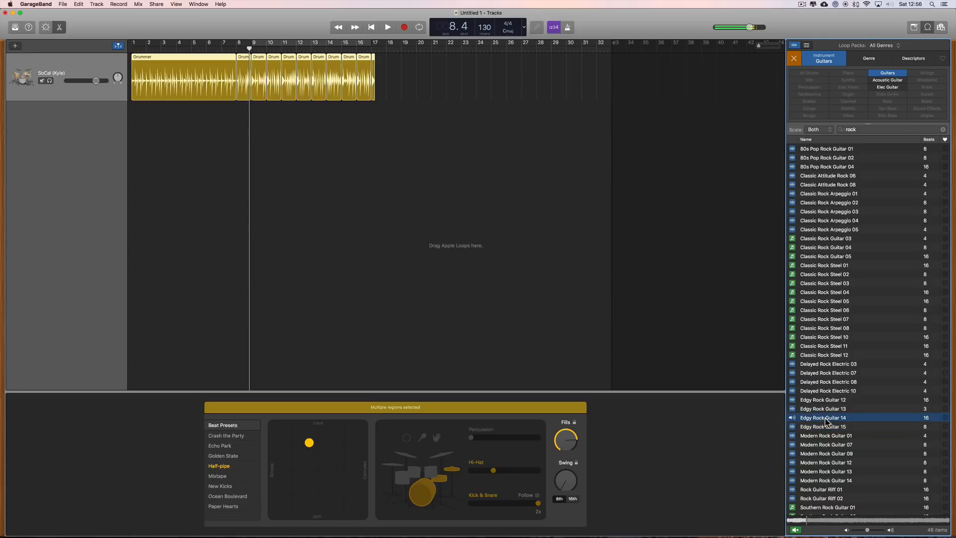
# - Add Edgy Rock Guitar 14 on a new track, repeat it from bar 1 into bar 17 and trim the last copy to one beat
pyautogui.moveTo(767, 414); pyautogui.dragTo(135, 153)
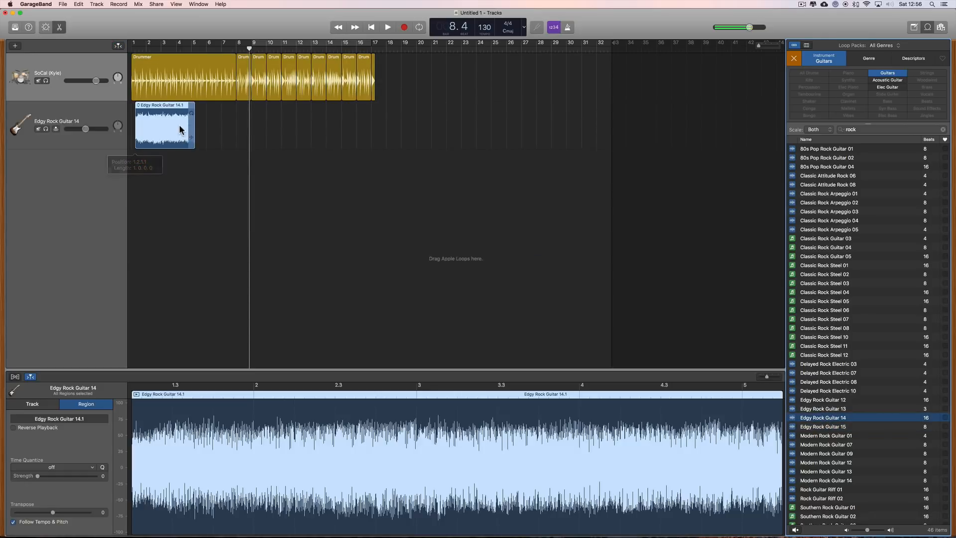
pyautogui.moveTo(171, 106); pyautogui.dragTo(388, 110)
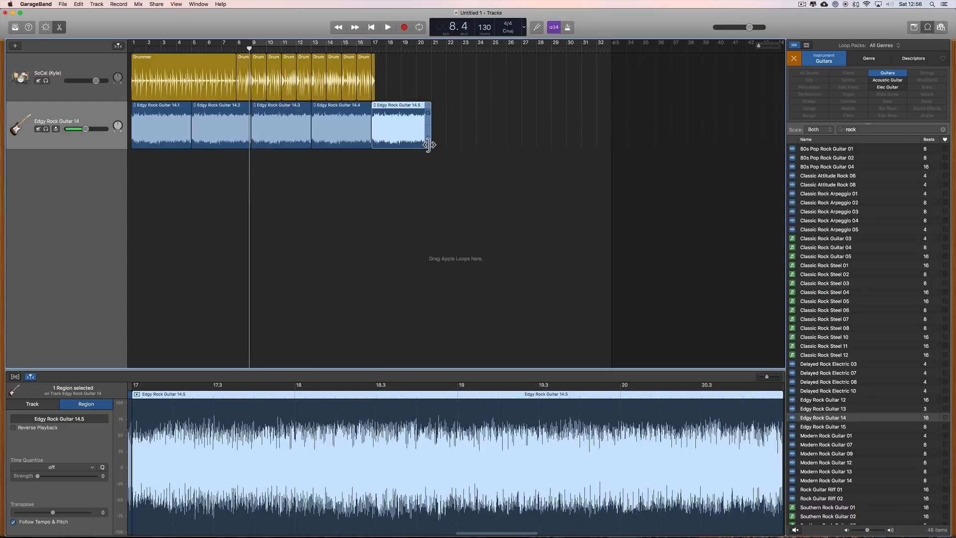
pyautogui.moveTo(431, 144); pyautogui.dragTo(375, 149)
# - Play the drum and guitar ending from bar 16, stop, and return the playhead to the start
pyautogui.click(364, 49)
pyautogui.press('space')
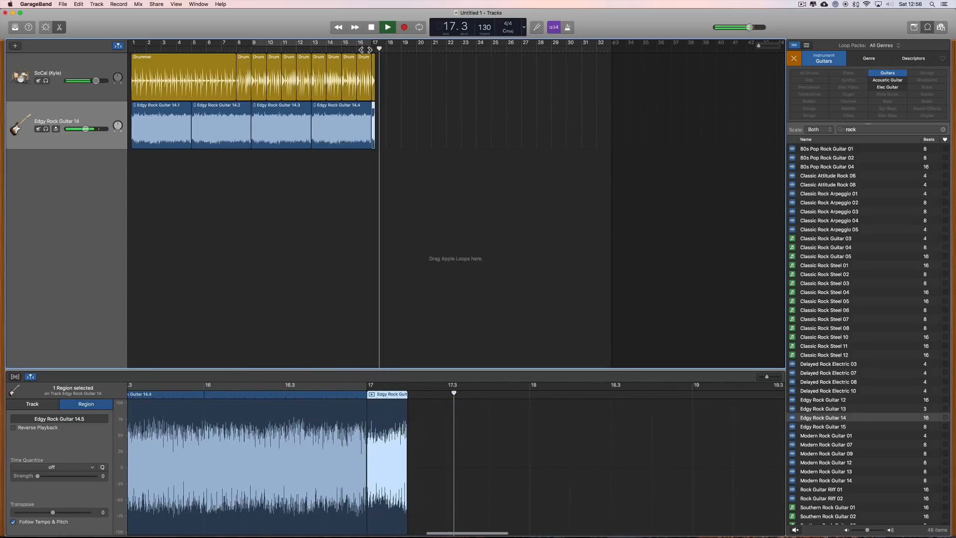
pyautogui.click(371, 28)
pyautogui.click(372, 28)
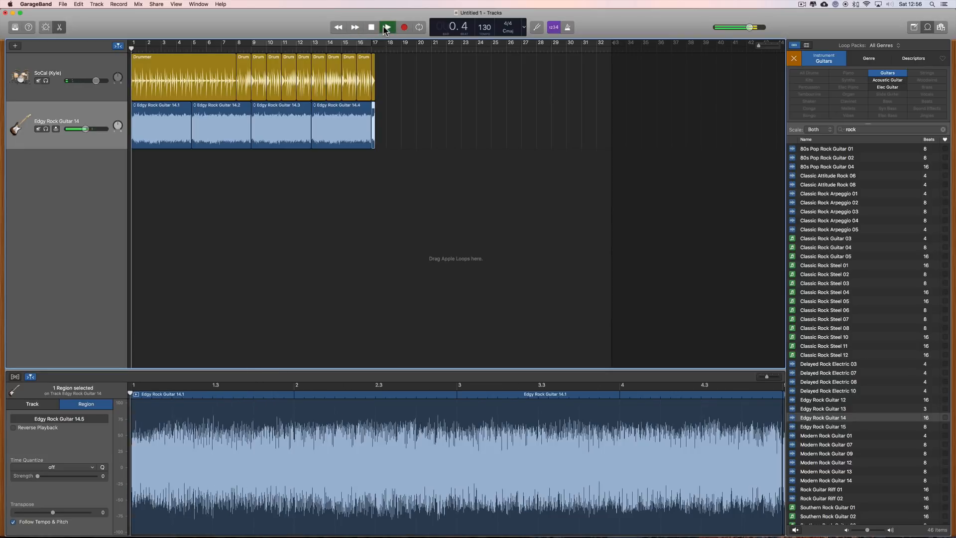
# - Lower the Edgy Rock Guitar 14 track's volume slightly while playing the whole arrangement, and close the loop browser
pyautogui.moveTo(85, 129); pyautogui.dragTo(77, 129)
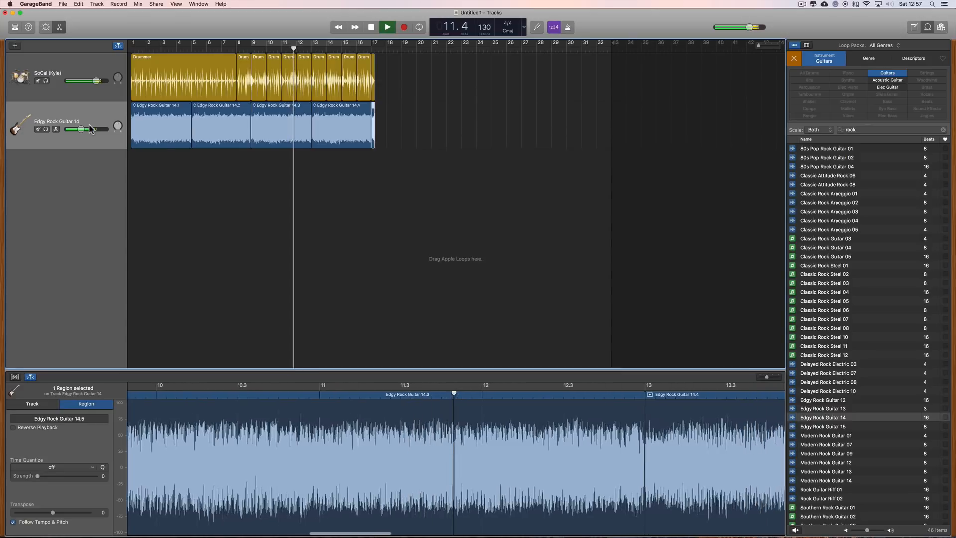
pyautogui.moveTo(82, 129); pyautogui.dragTo(79, 129)
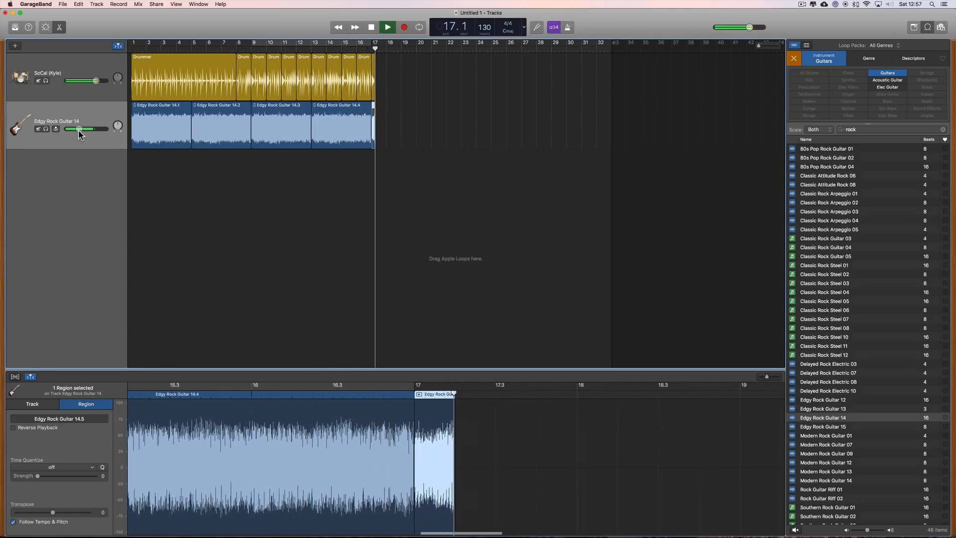
pyautogui.press('space')
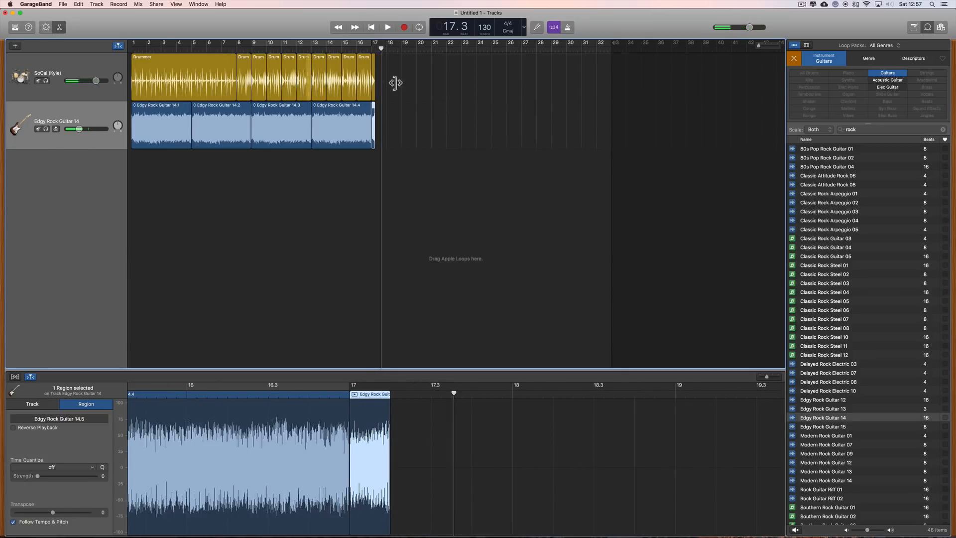
pyautogui.click(929, 28)
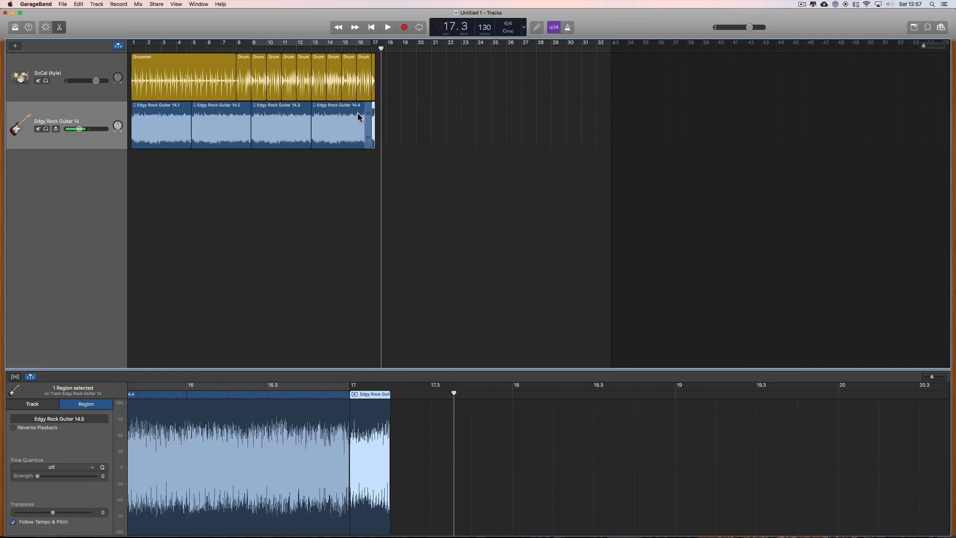